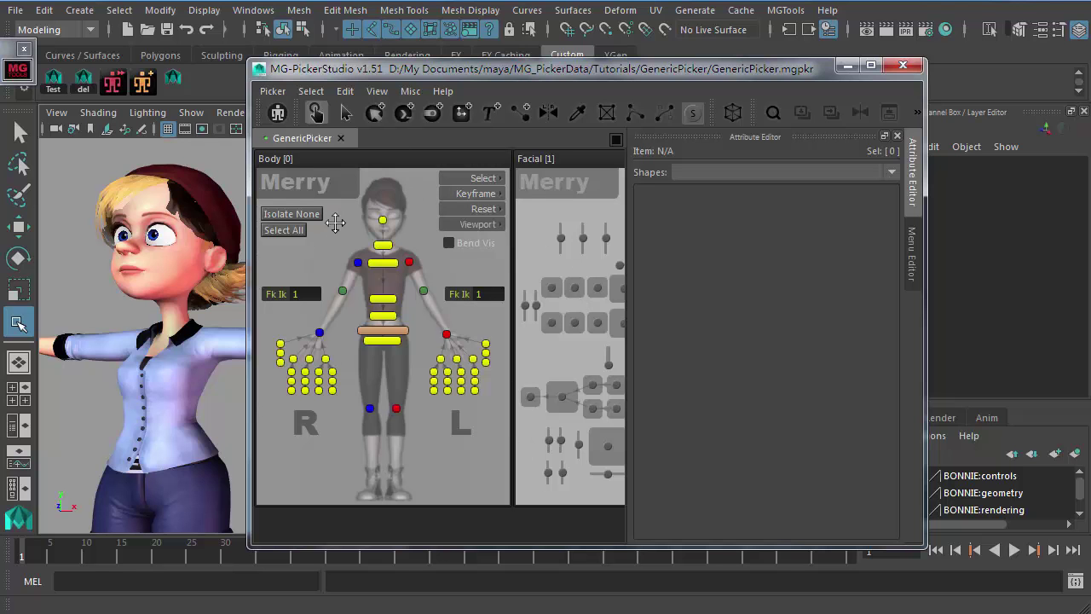
Rename the GenericPicker picker to Generic_Human and confirm the new name
key(F2)
click(266, 409)
key(shift+Left)
key(shift+Left)
key(shift+Left)
key(shift+Left)
key(shift+Left)
key(shift+Left)
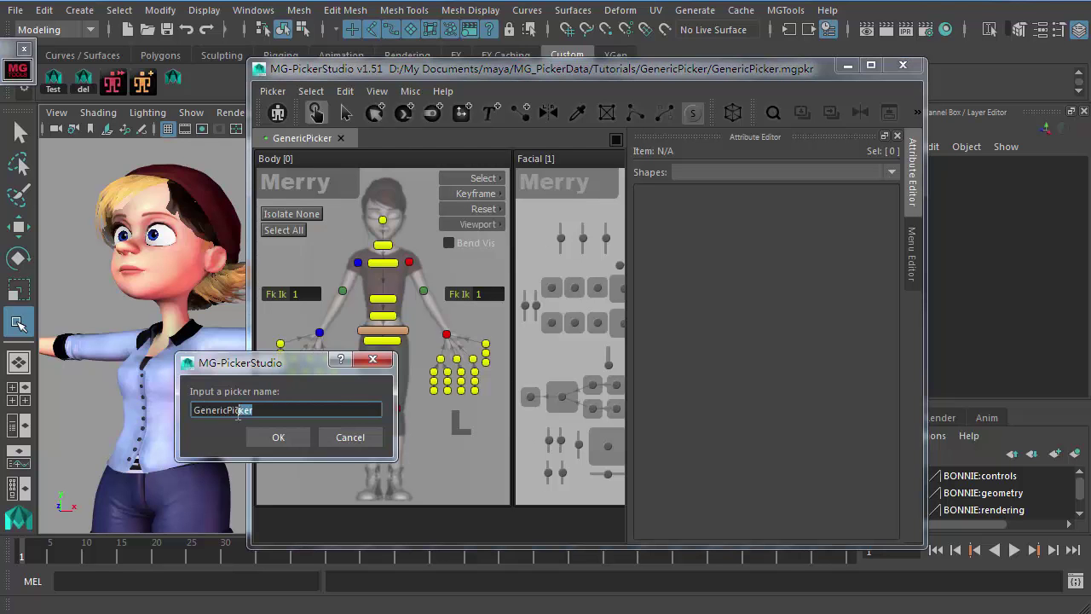
text(Human)
click(229, 413)
text(_)
double_click(229, 413)
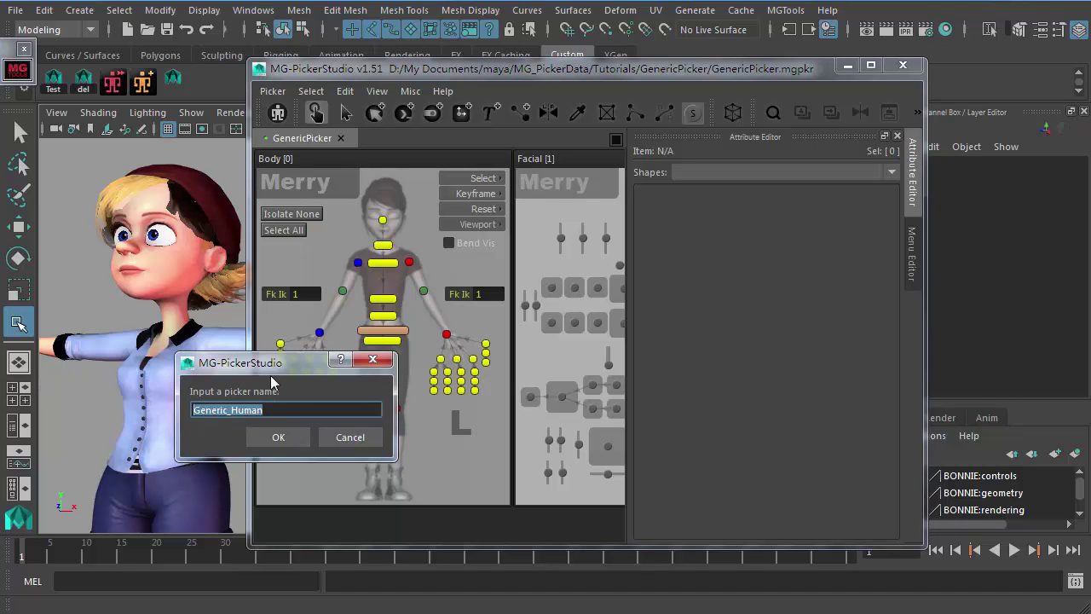
drag(280, 365, 434, 299)
click(444, 344)
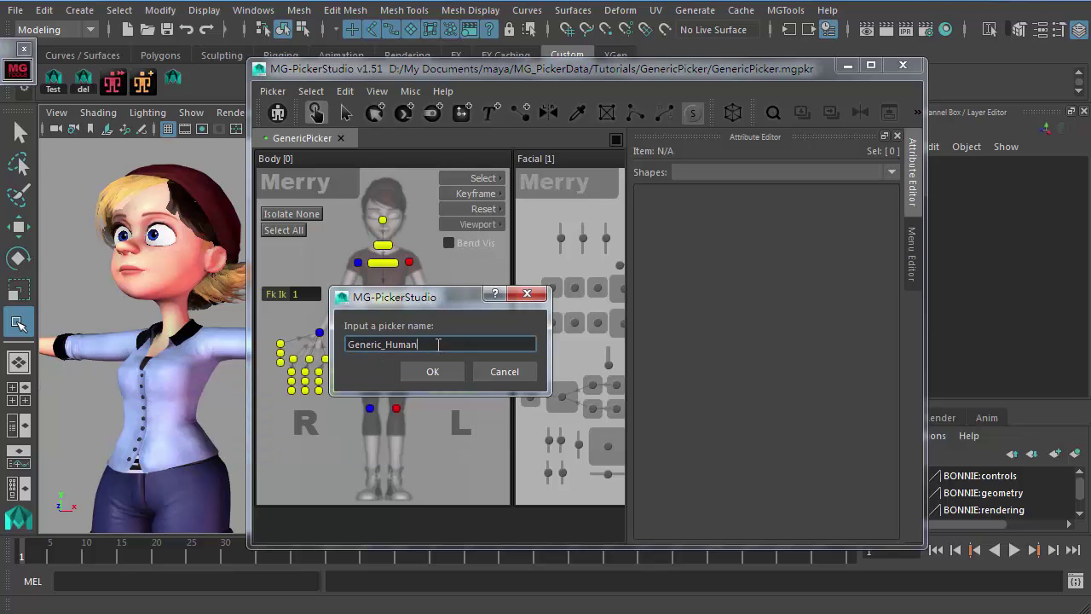
double_click(401, 343)
click(385, 343)
drag(385, 343, 436, 344)
click(432, 372)
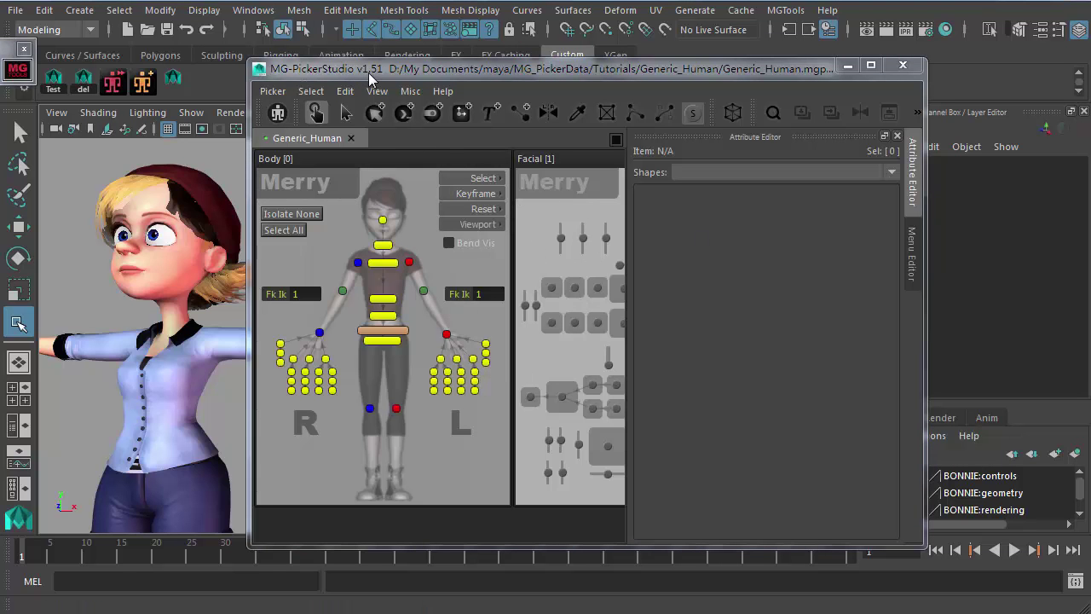
In the Picker Project Settings preferences, add Generic_Human.mgpkr from the Generic_Human folder to the generic picker files
click(410, 92)
click(431, 179)
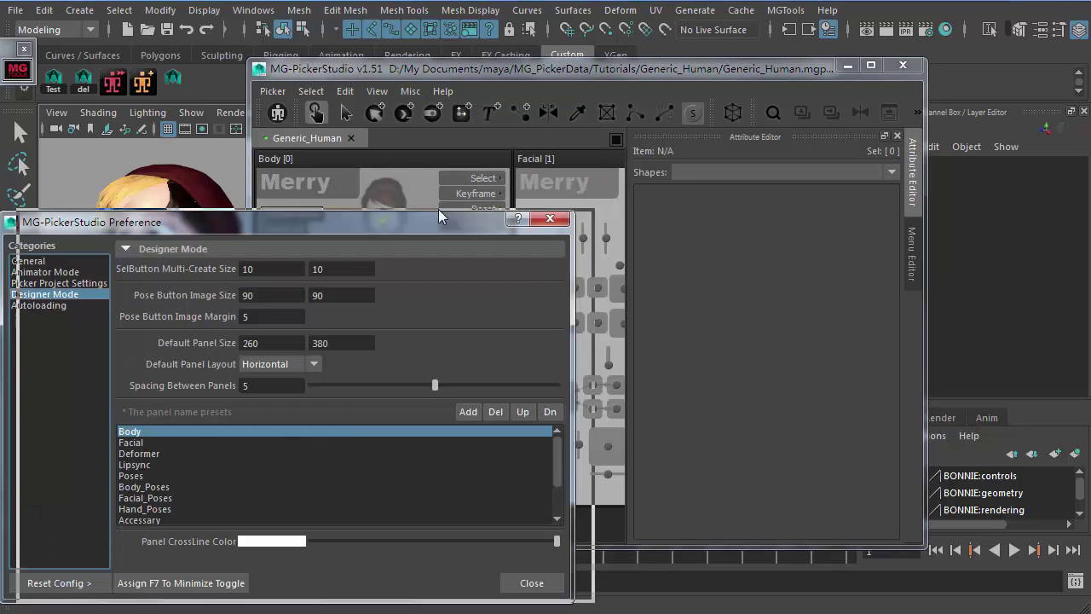
click(266, 241)
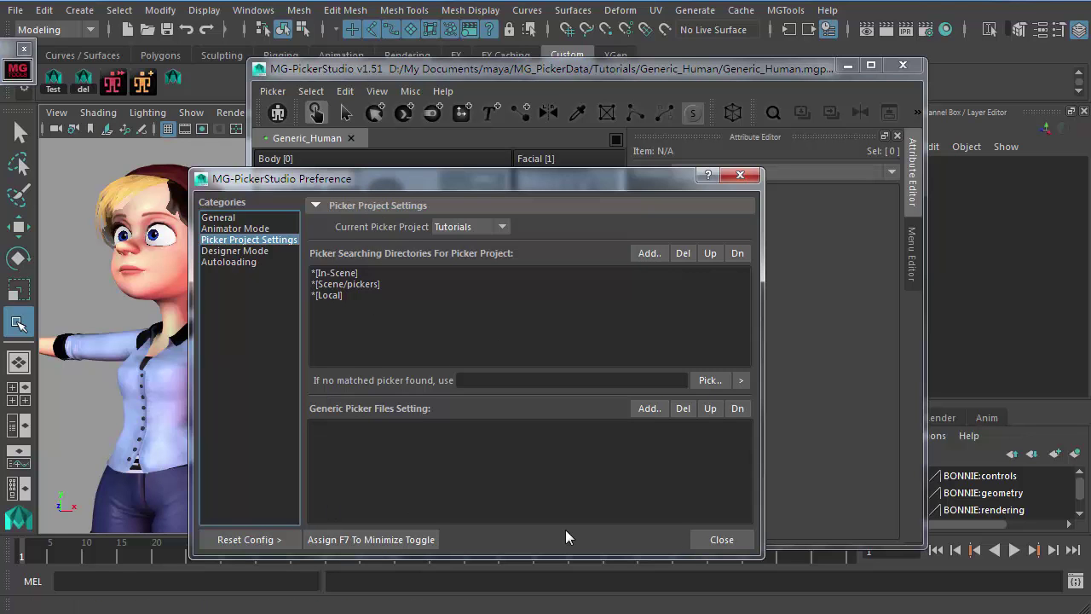
click(471, 451)
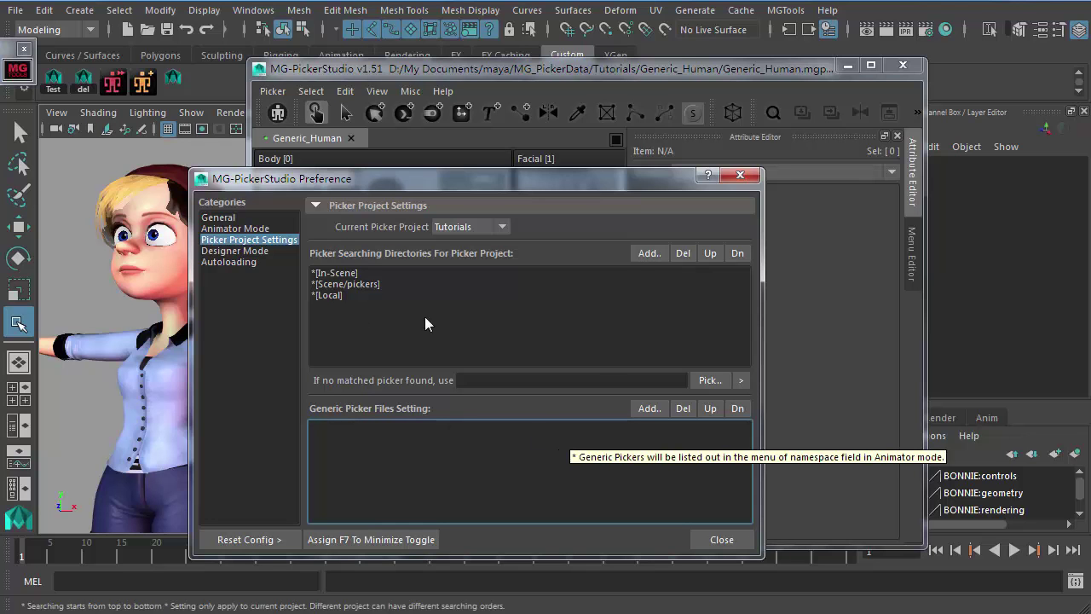
click(650, 409)
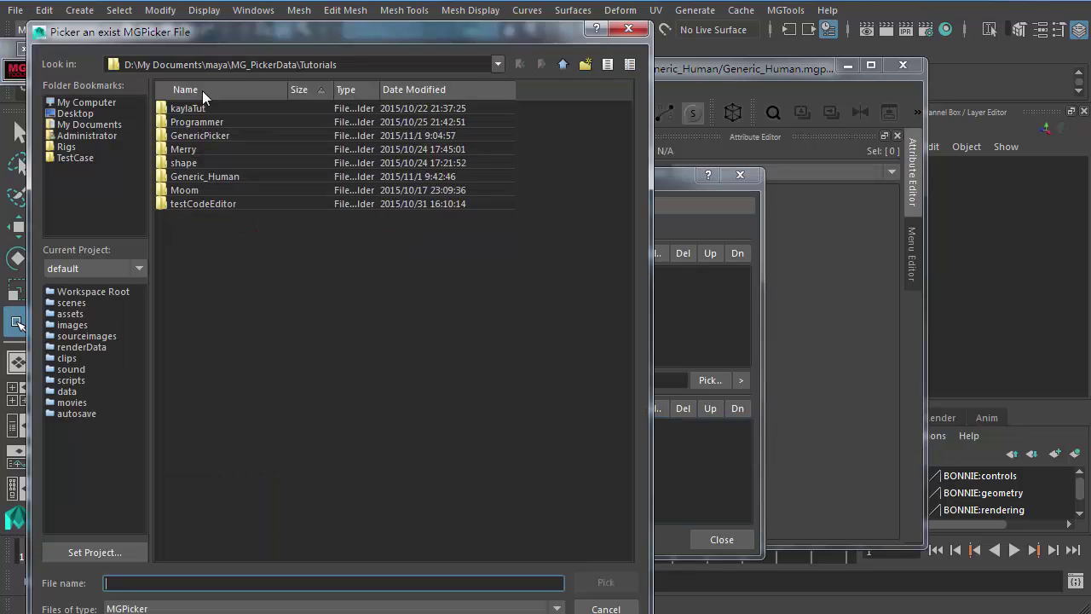
double_click(204, 177)
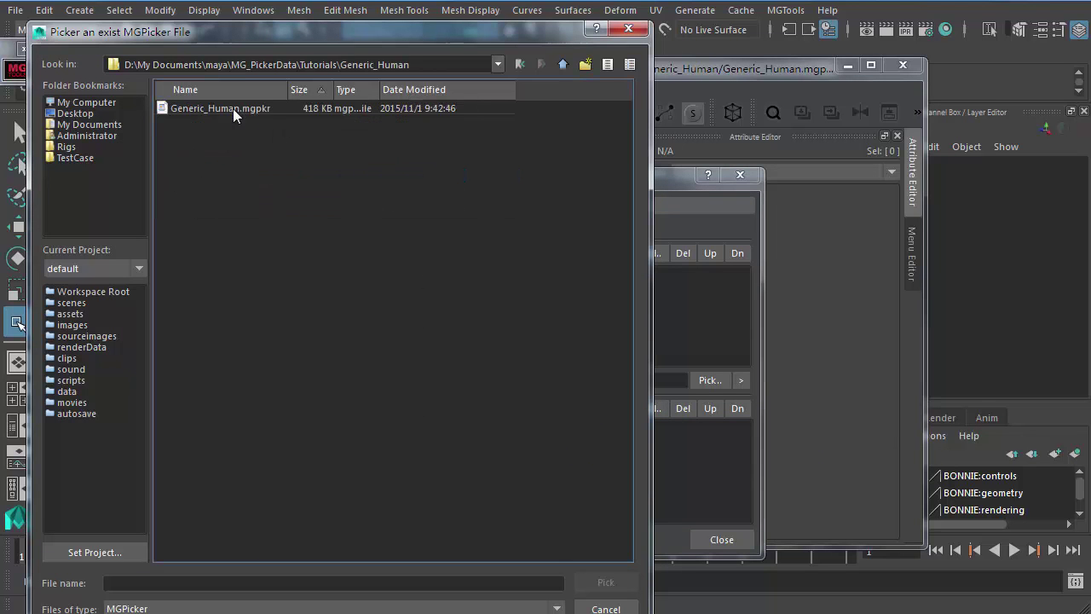
click(211, 109)
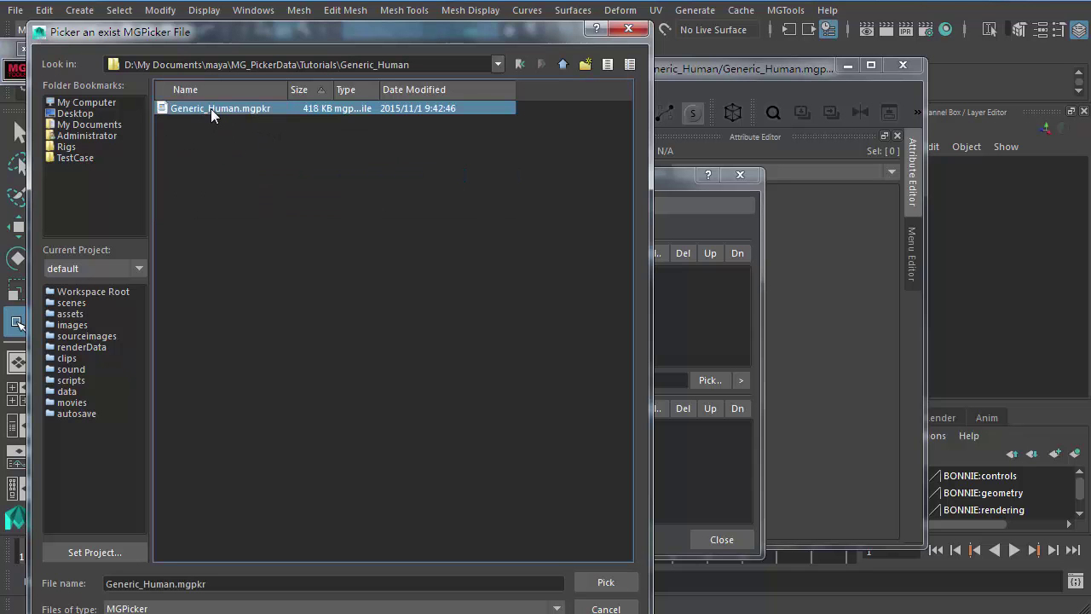
click(605, 582)
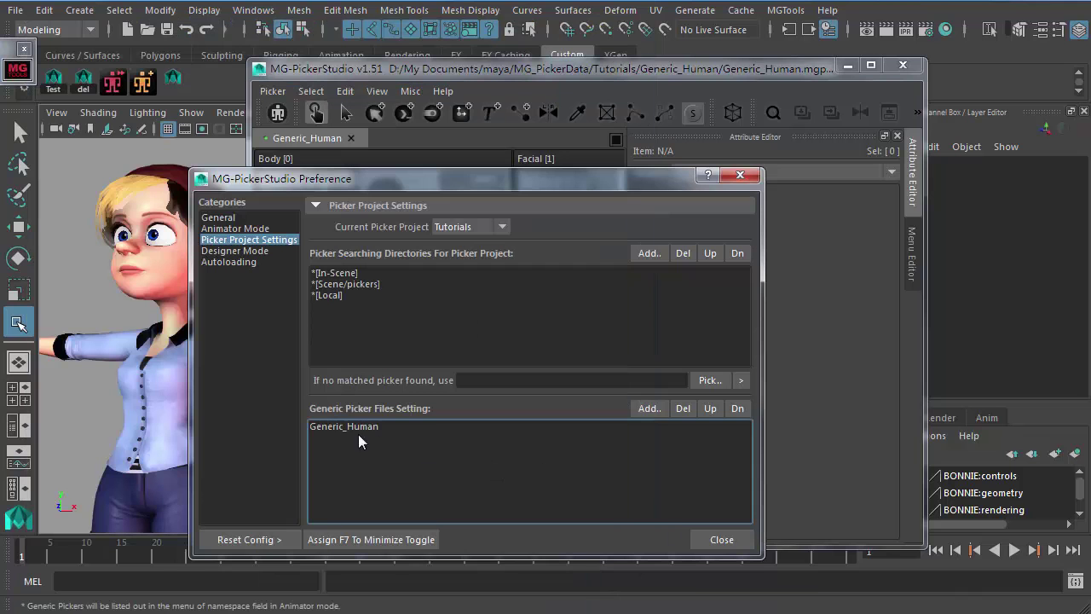
click(331, 433)
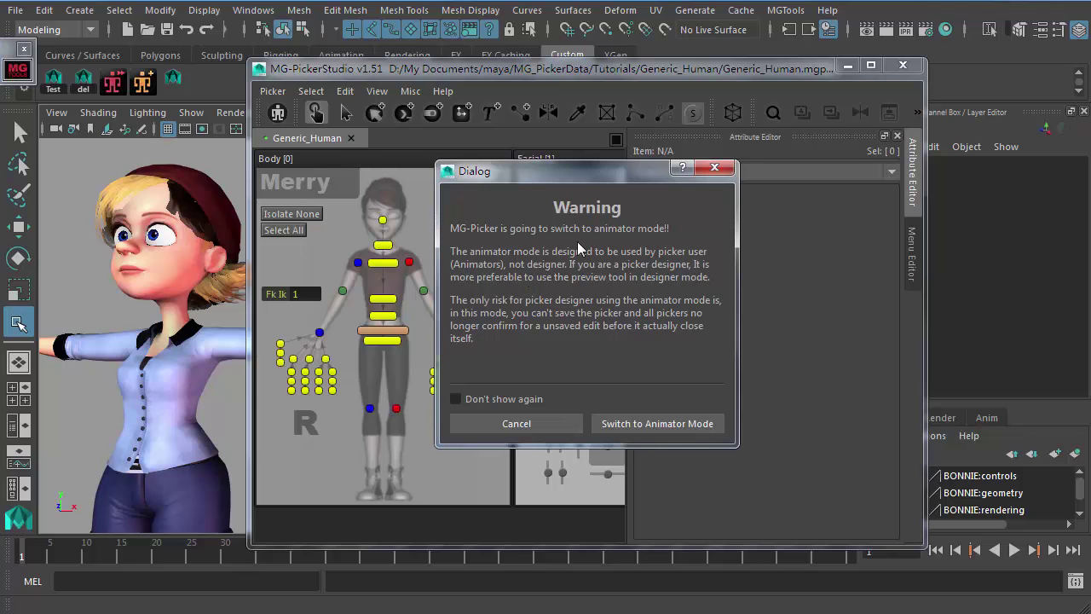
Switch to Animator Mode with its warning set not to show again, and close the Generic_Human picker
click(483, 398)
click(647, 423)
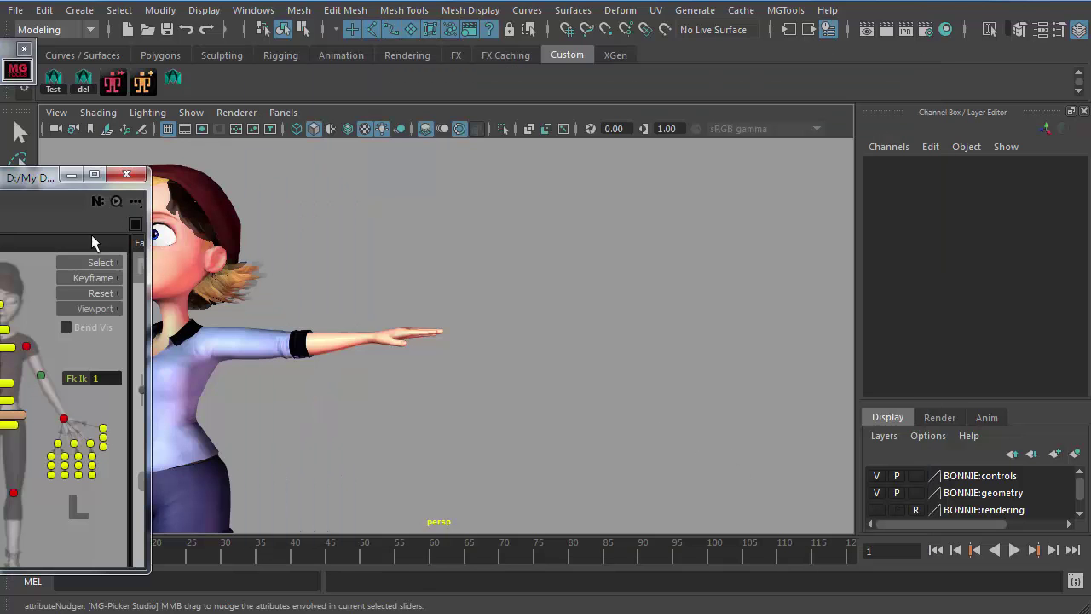
drag(34, 177, 727, 126)
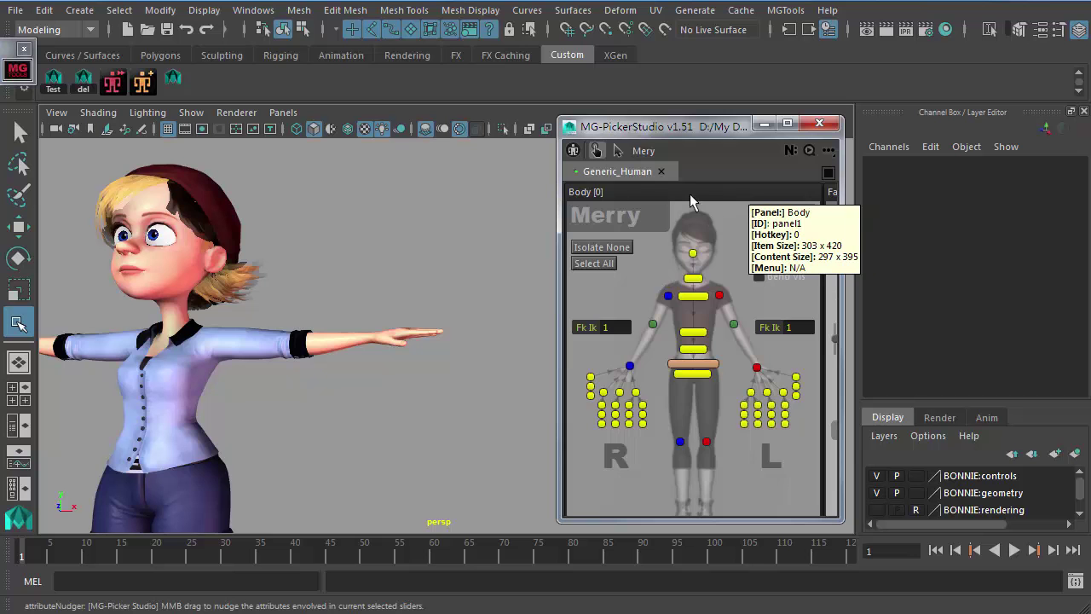
click(662, 171)
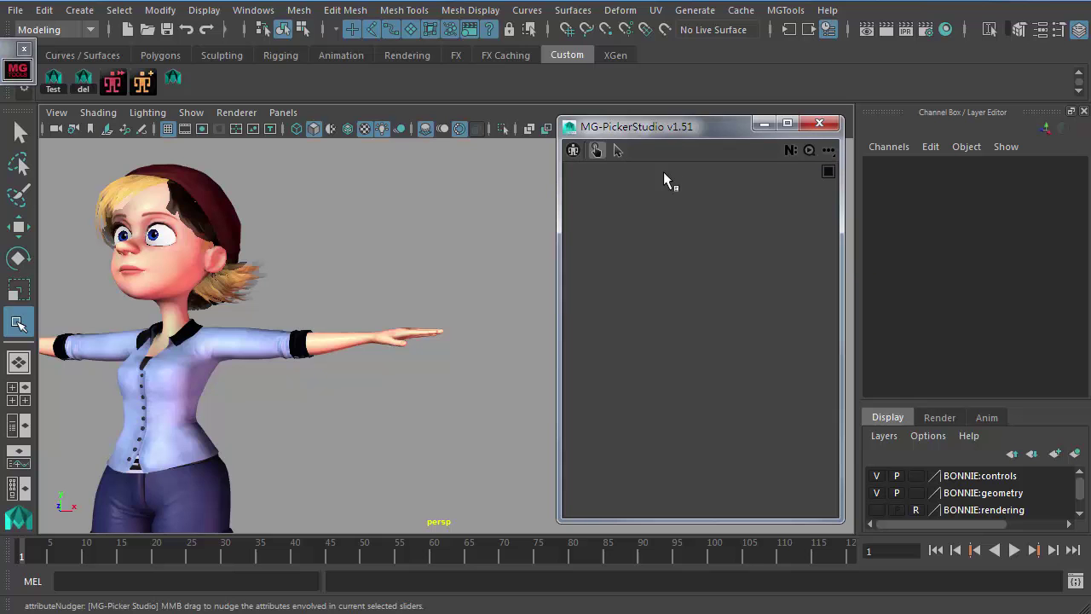
Show the rig's control curves in the viewport and select the bendy control on the left upper arm
click(191, 112)
click(234, 203)
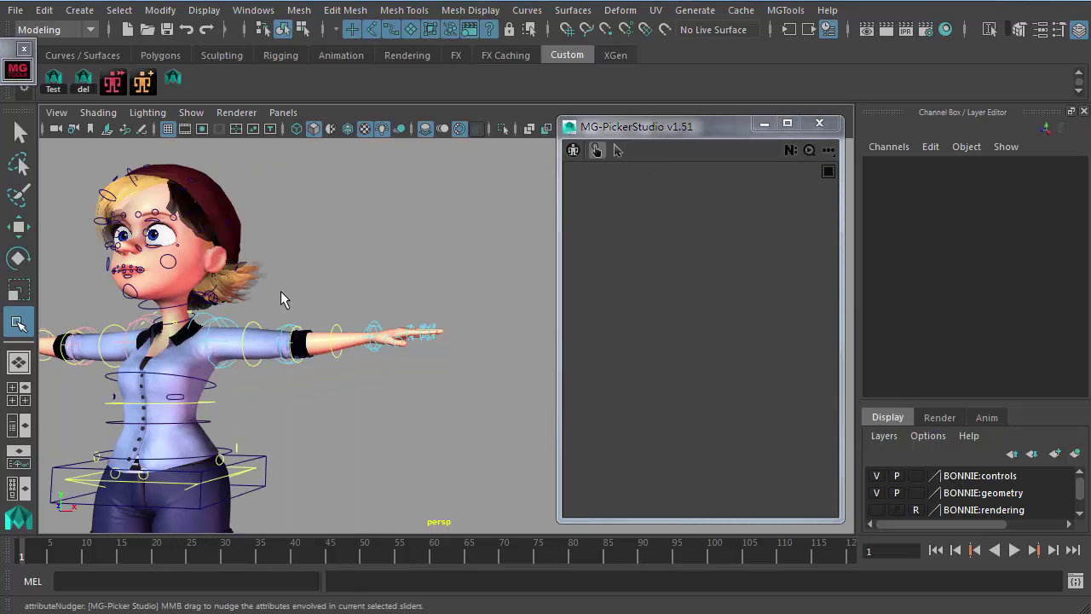
click(257, 328)
click(250, 322)
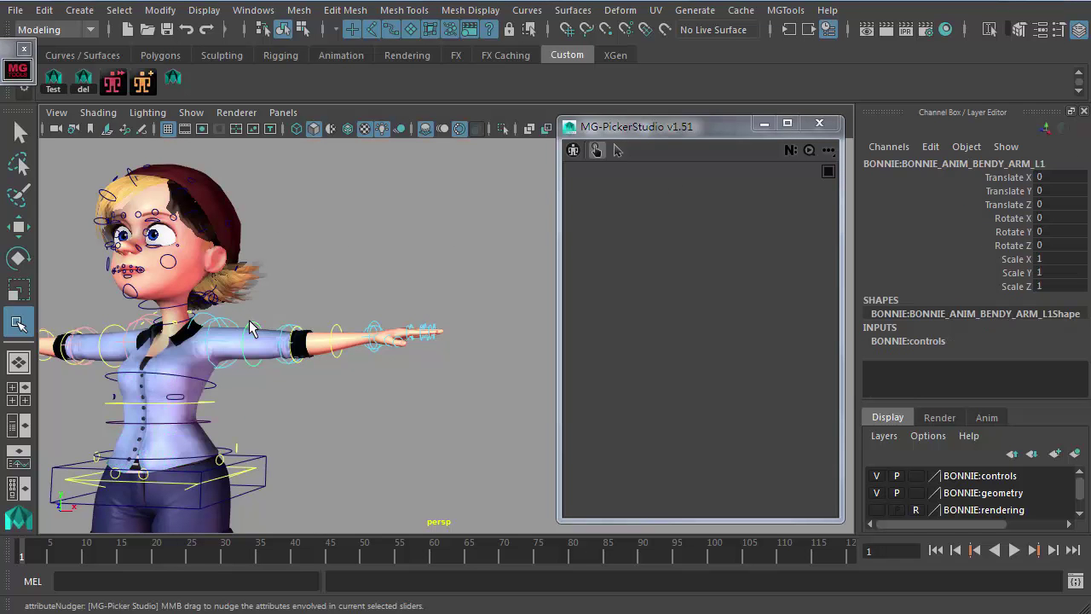
Load the Generic_Human generic picker for the rig of the selected arm control
click(656, 150)
click(667, 133)
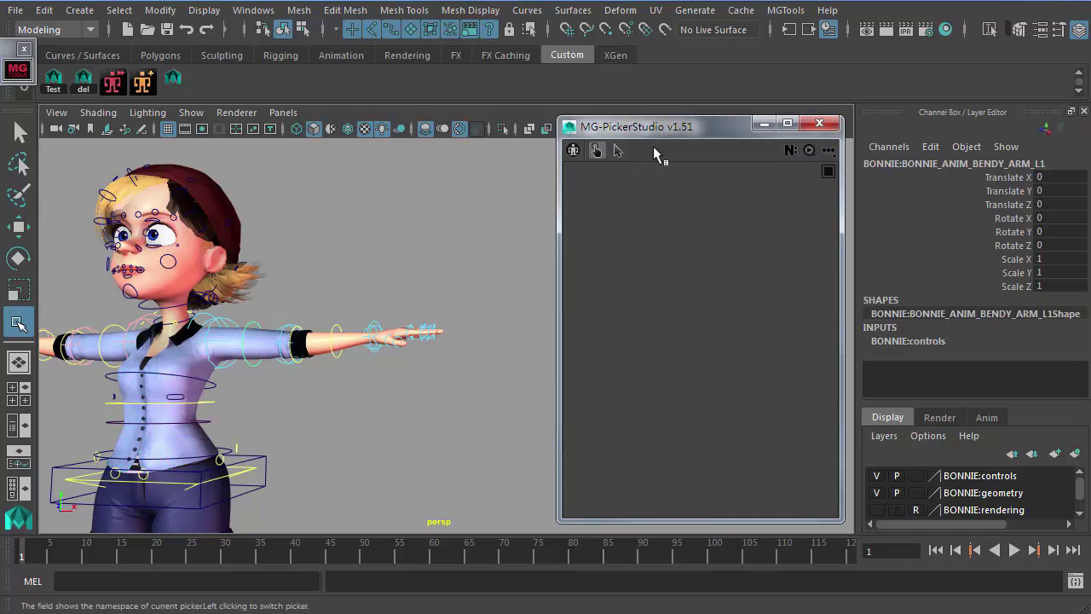
click(656, 150)
click(653, 128)
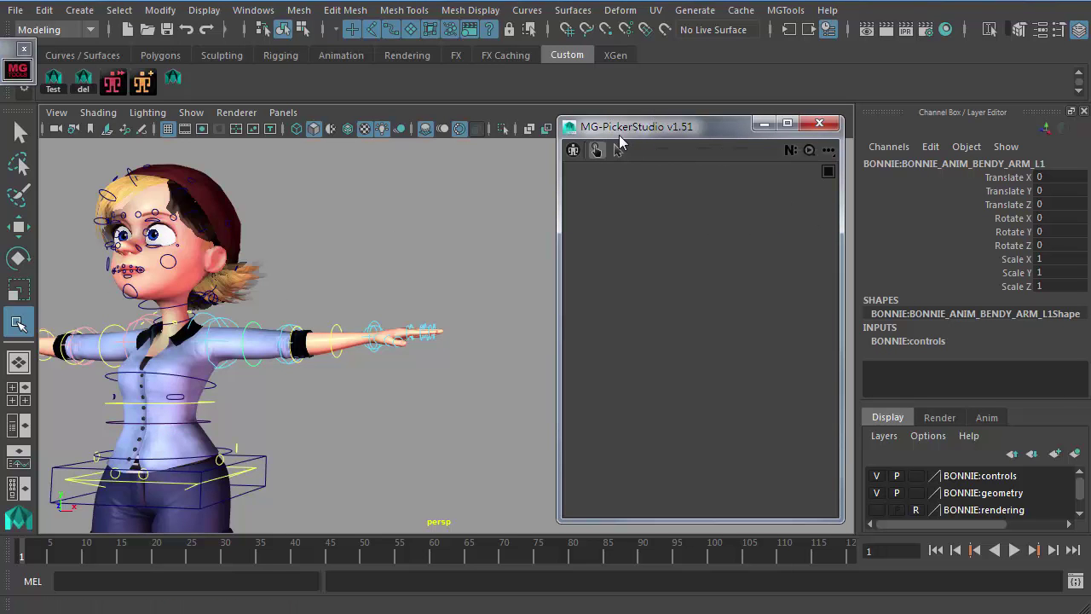
click(686, 152)
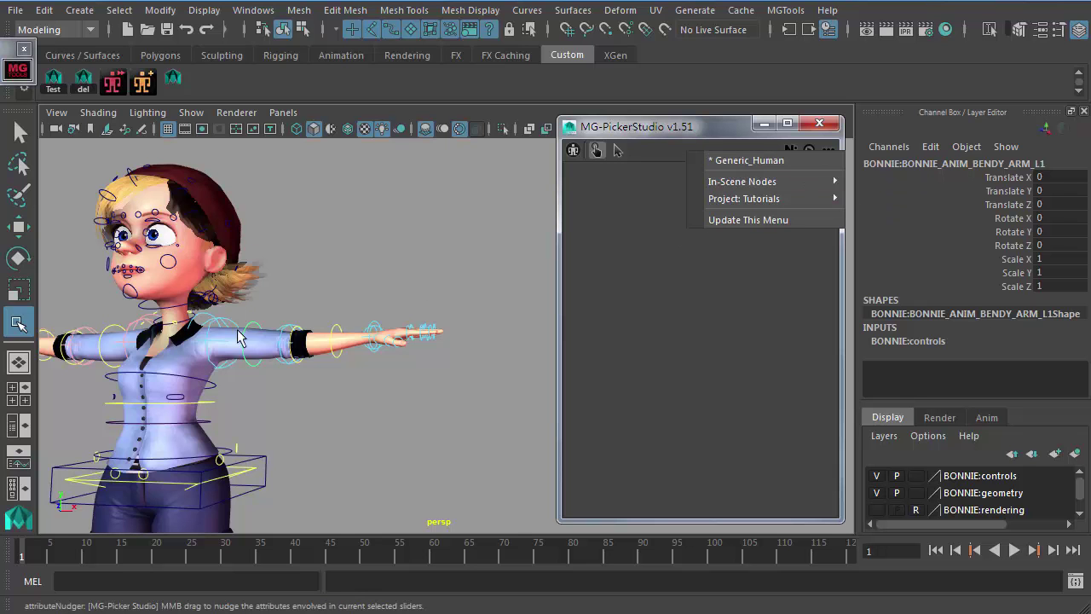
click(255, 292)
click(217, 314)
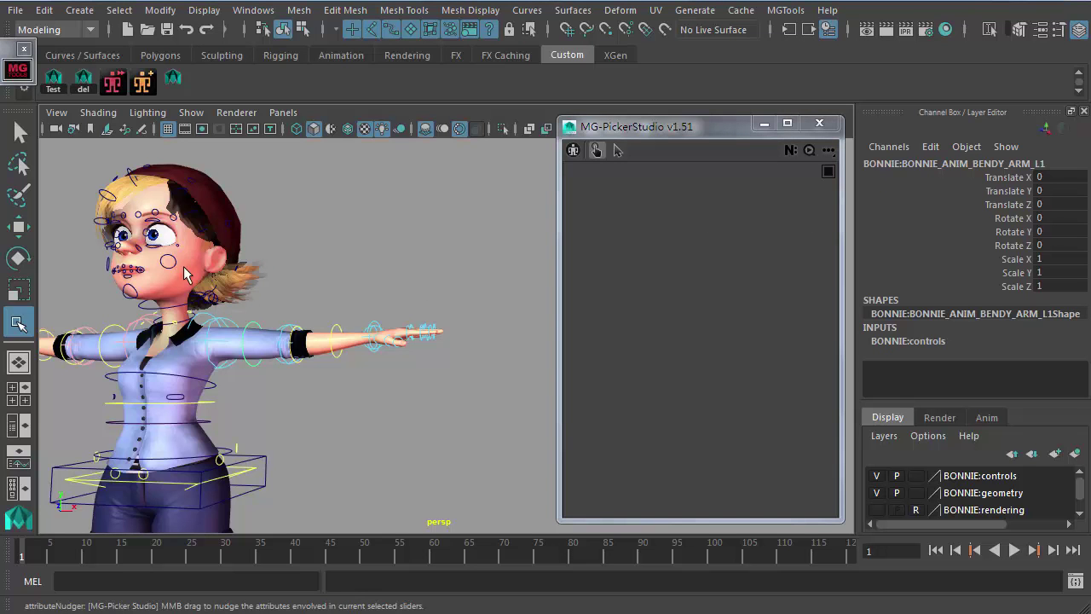
click(679, 158)
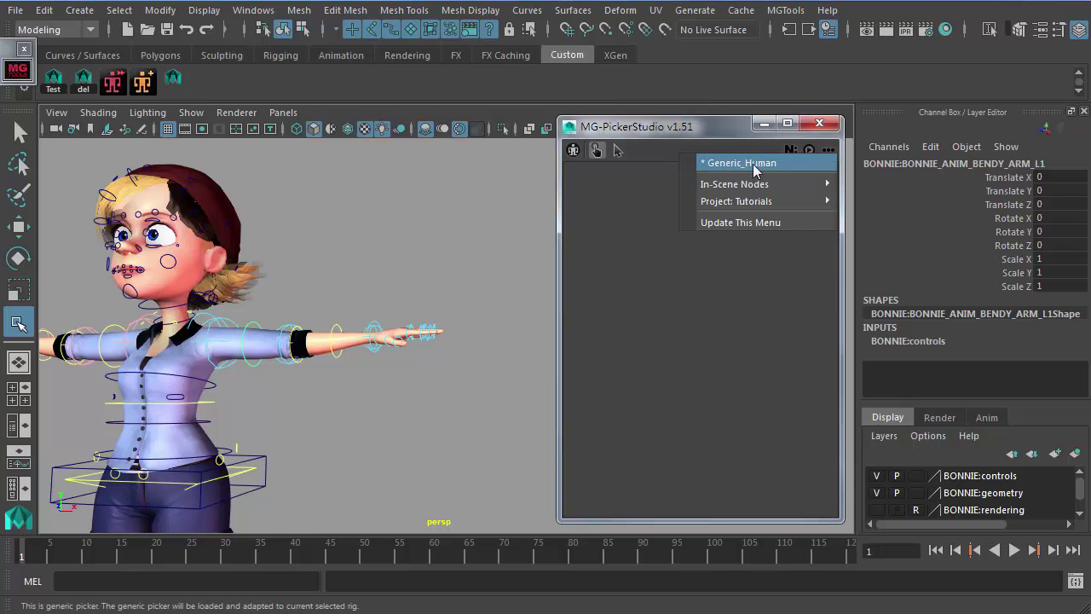
click(752, 164)
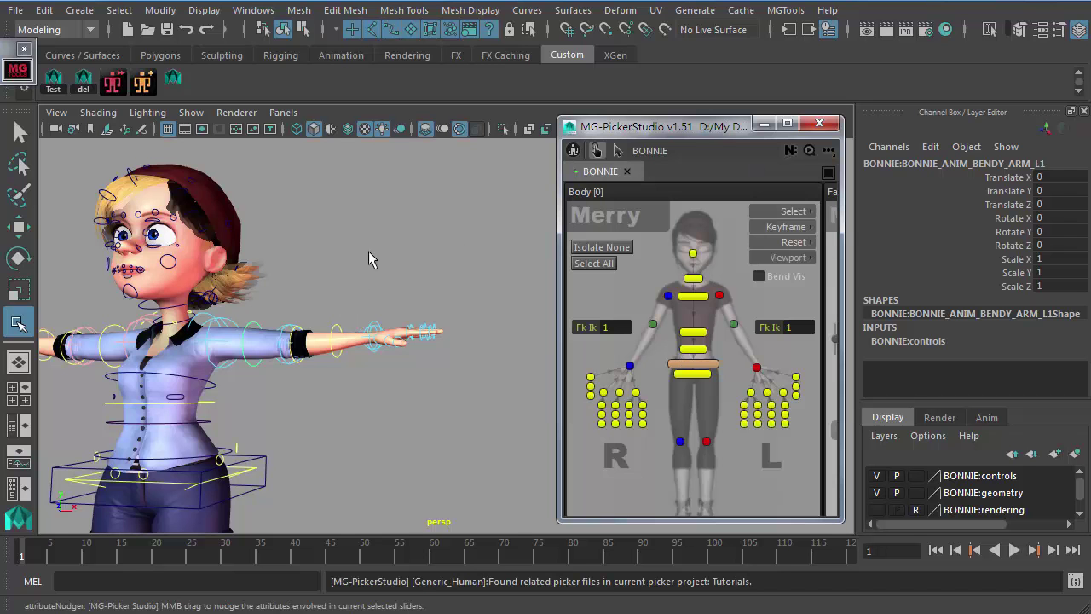
Review the generic picker entry and compare the loaded picker's namespace with the namespace of the selected control
right_click(695, 152)
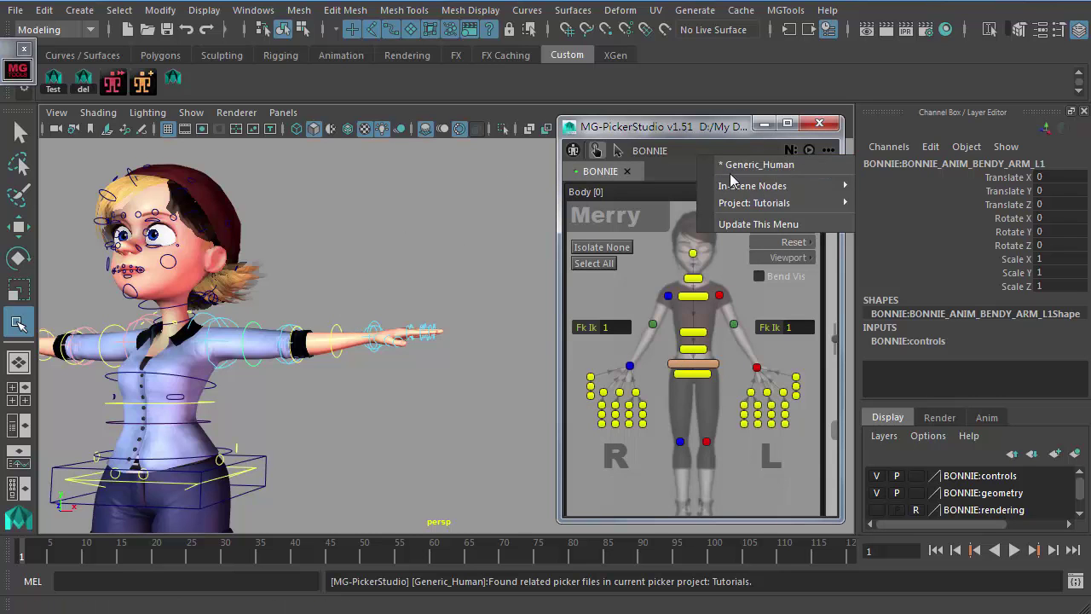
click(686, 135)
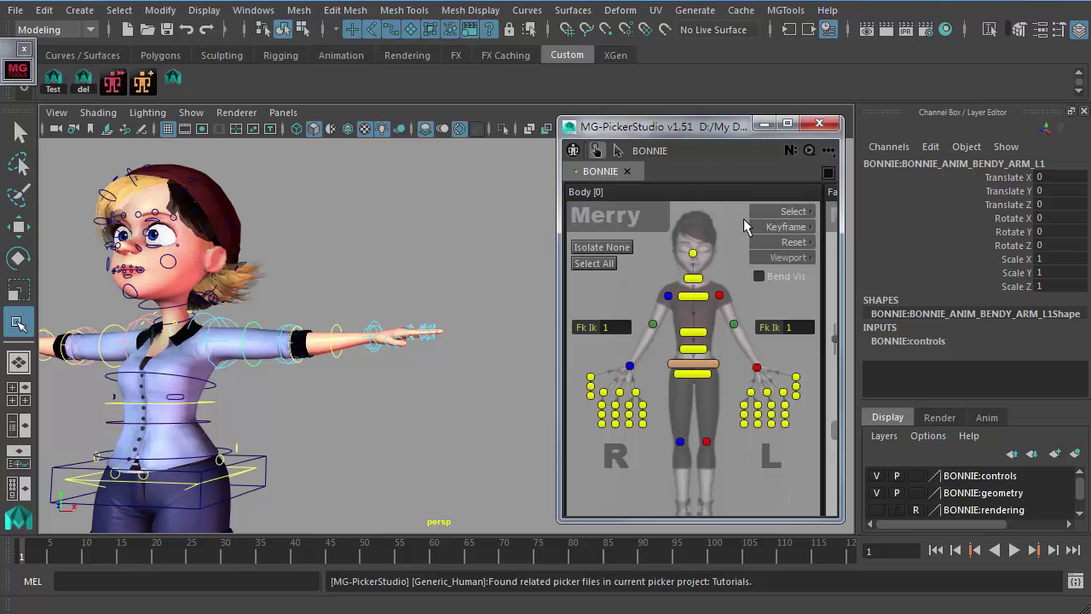
right_click(687, 150)
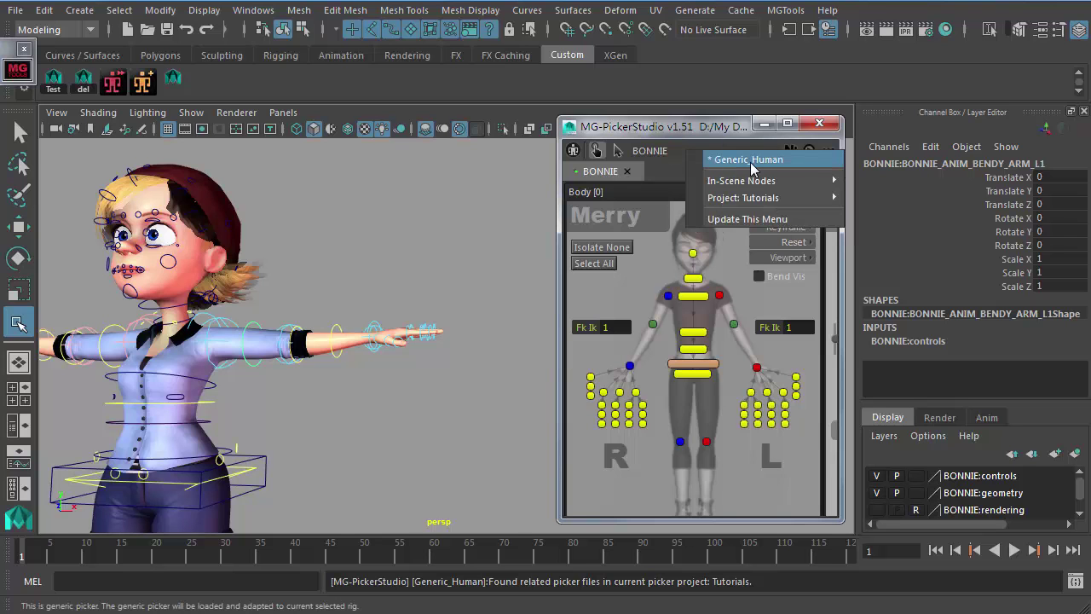
click(638, 167)
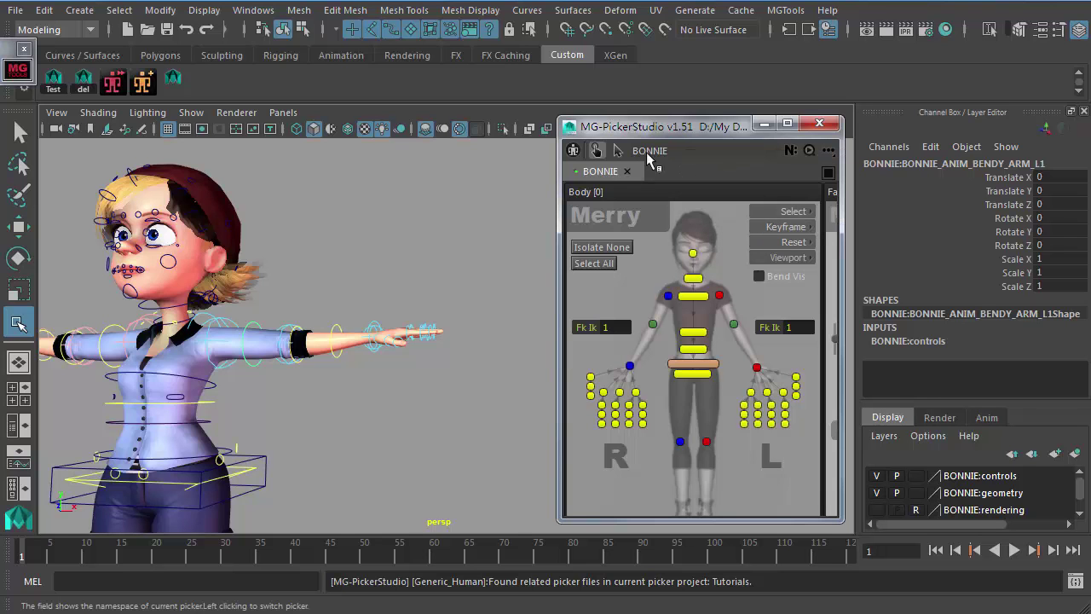
click(888, 163)
double_click(900, 164)
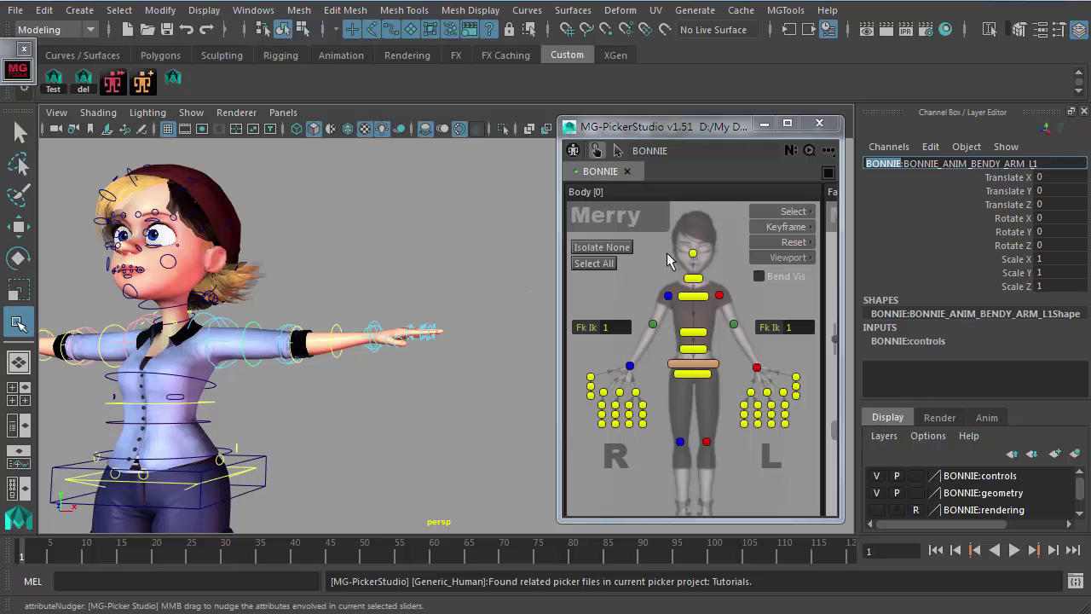
Clear the selection and try box-selecting the hand controls on both sides of the Body panel for moving
click(655, 430)
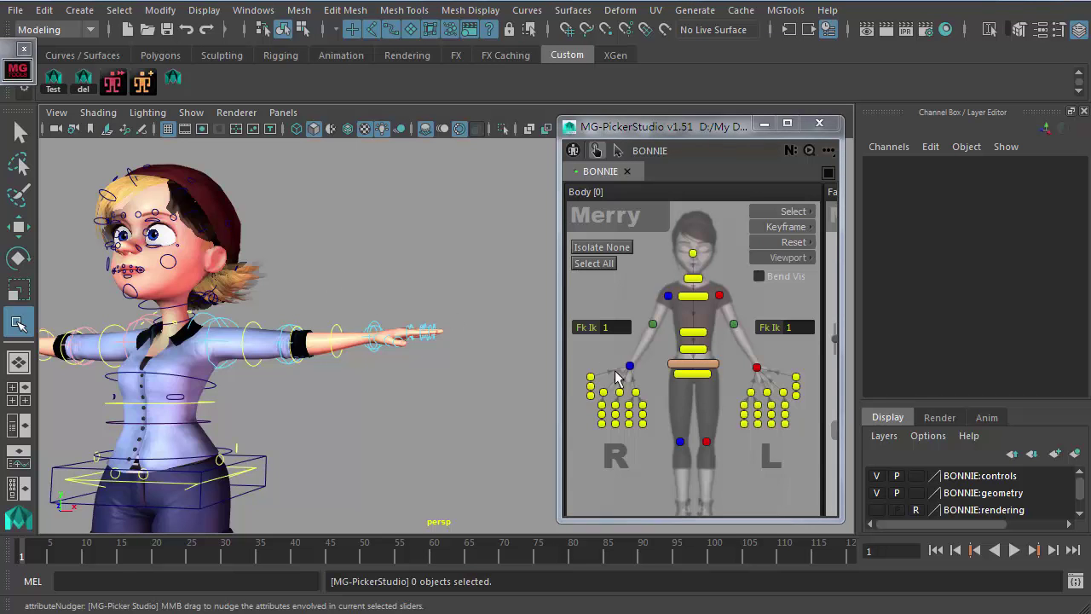
drag(576, 358, 643, 421)
drag(719, 354, 806, 425)
key(w)
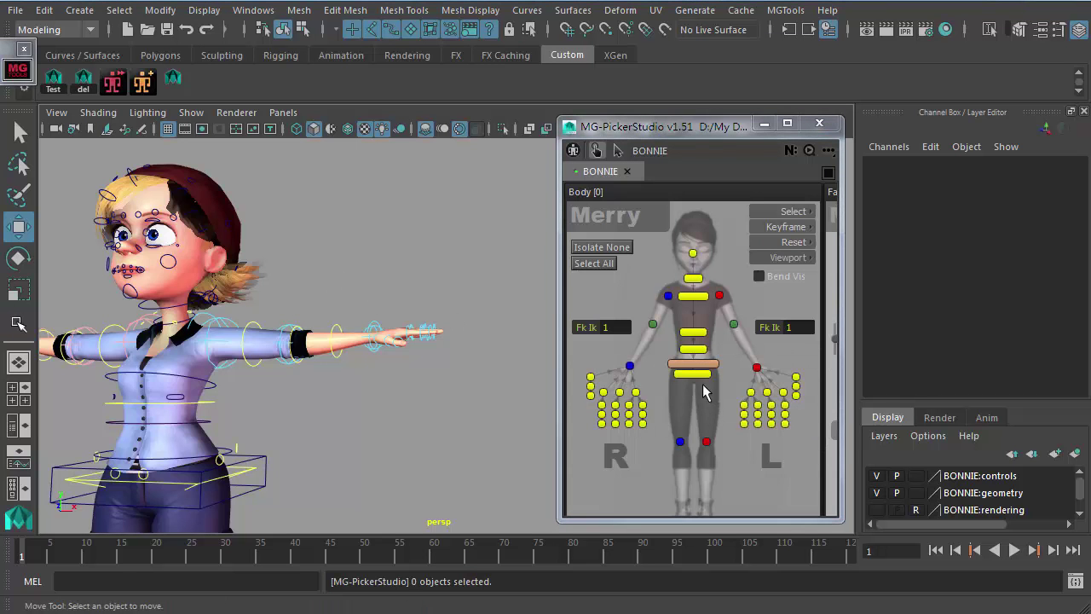
Examine the picker choices available as generic pickers, in-scene nodes and Tutorials project files
click(680, 149)
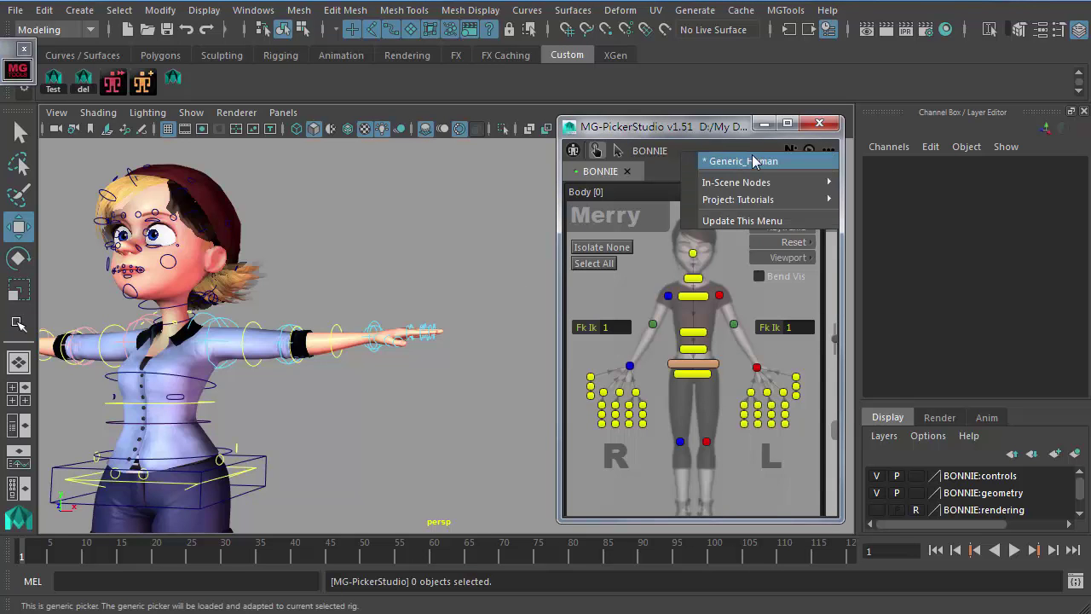
click(664, 141)
click(678, 146)
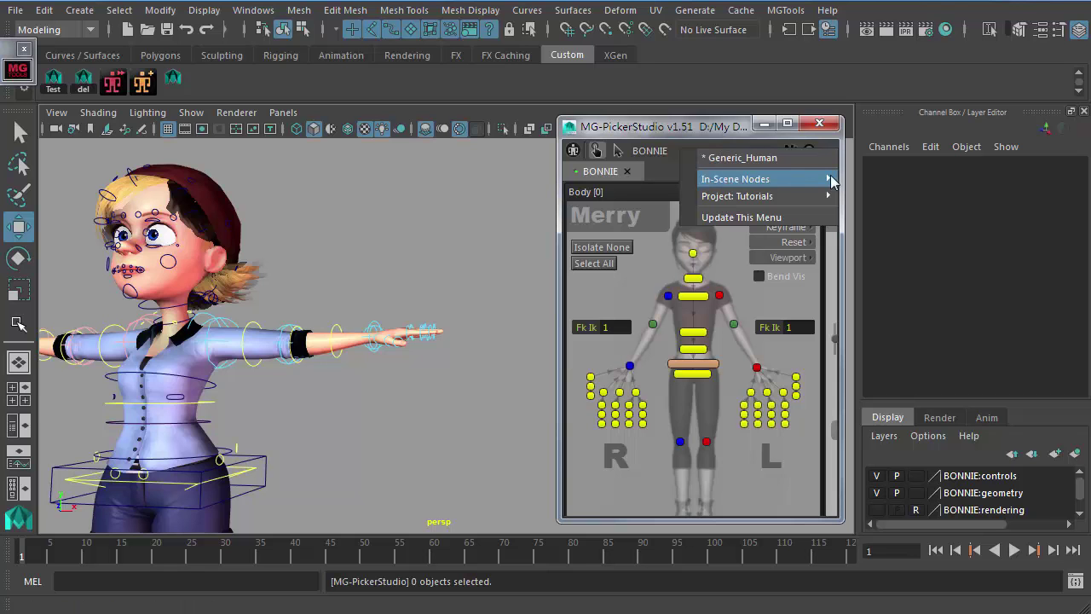
mouse_move(768, 199)
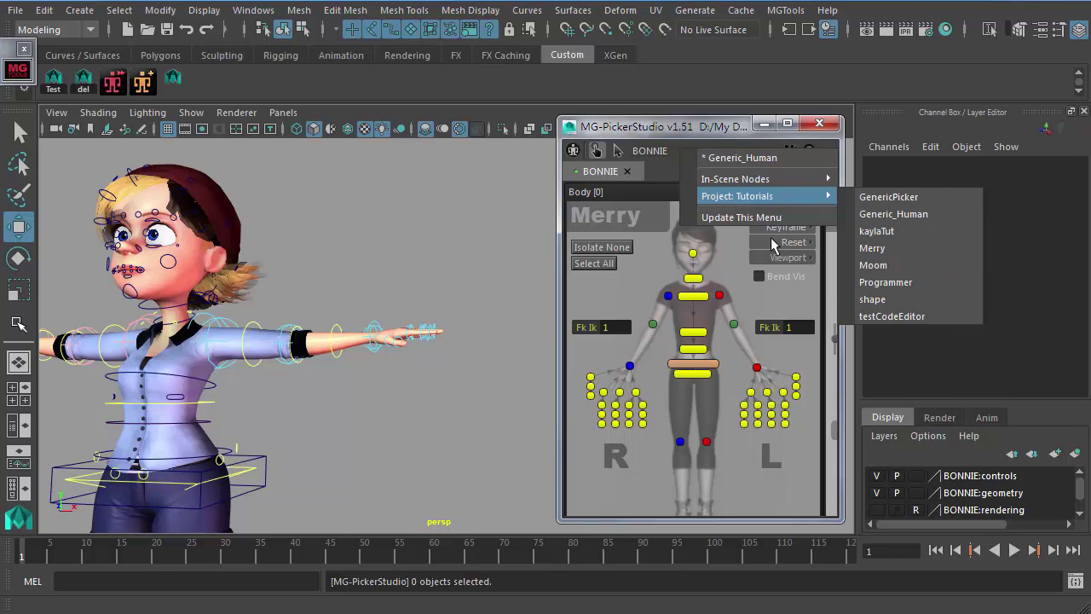
click(720, 141)
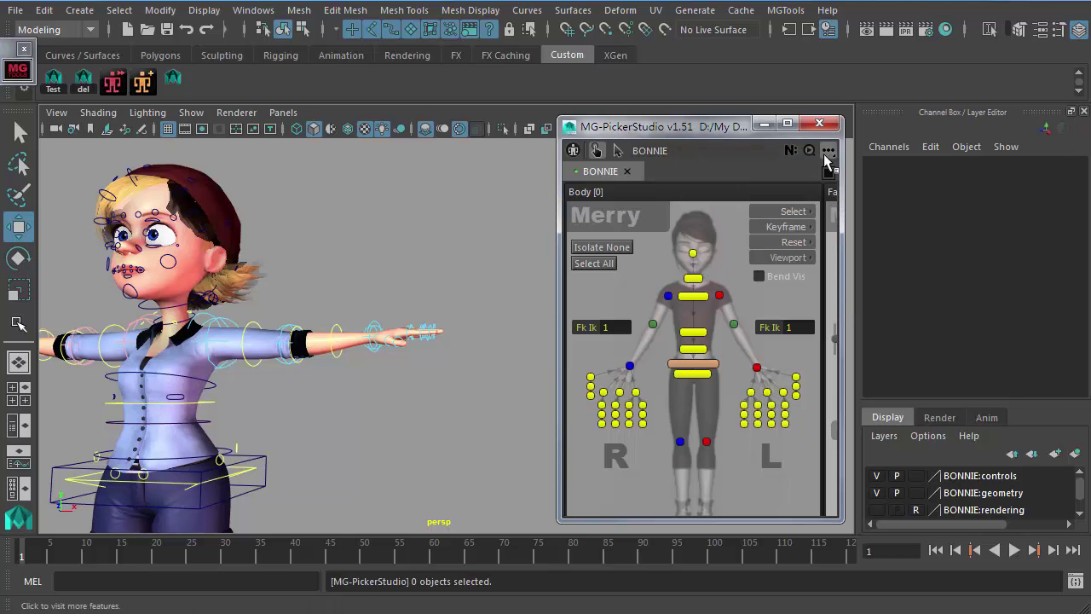
Add GenericPicker to the Tutorials project's generic picker files in the preferences
click(828, 150)
click(876, 359)
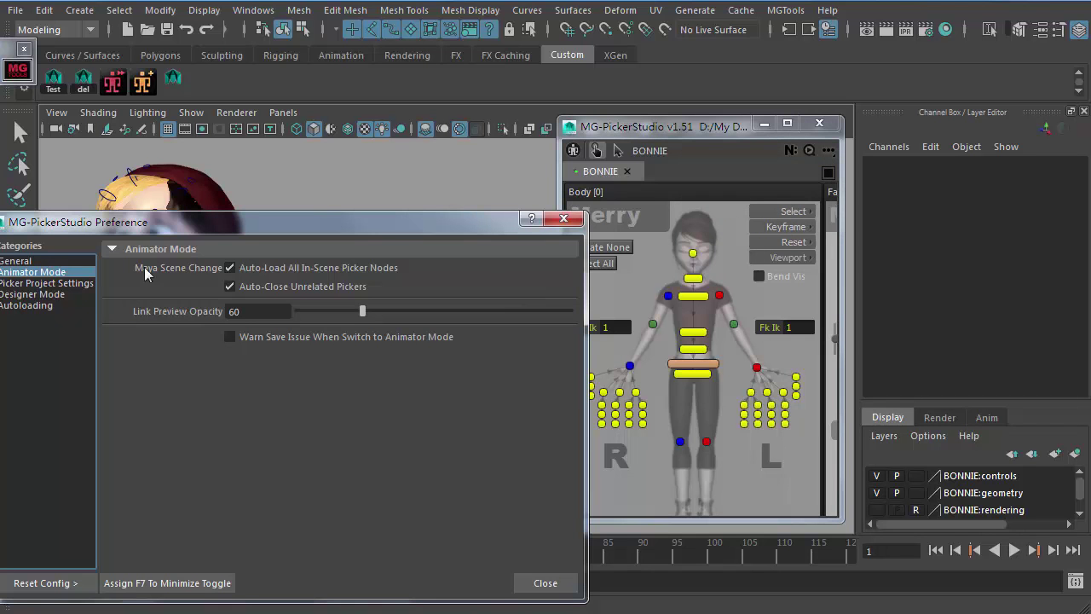
click(51, 283)
click(133, 480)
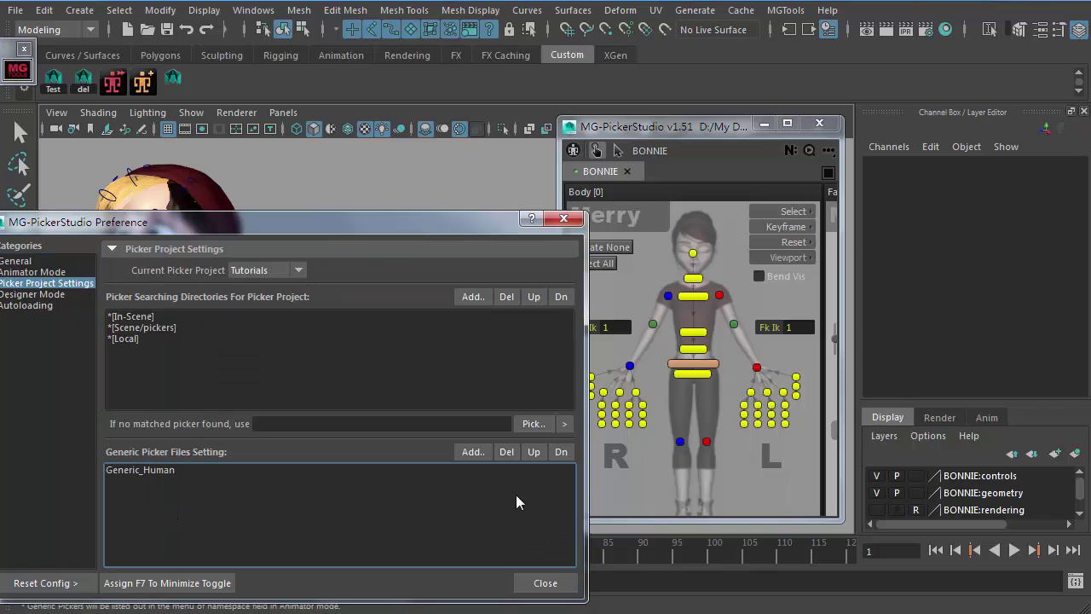
click(474, 453)
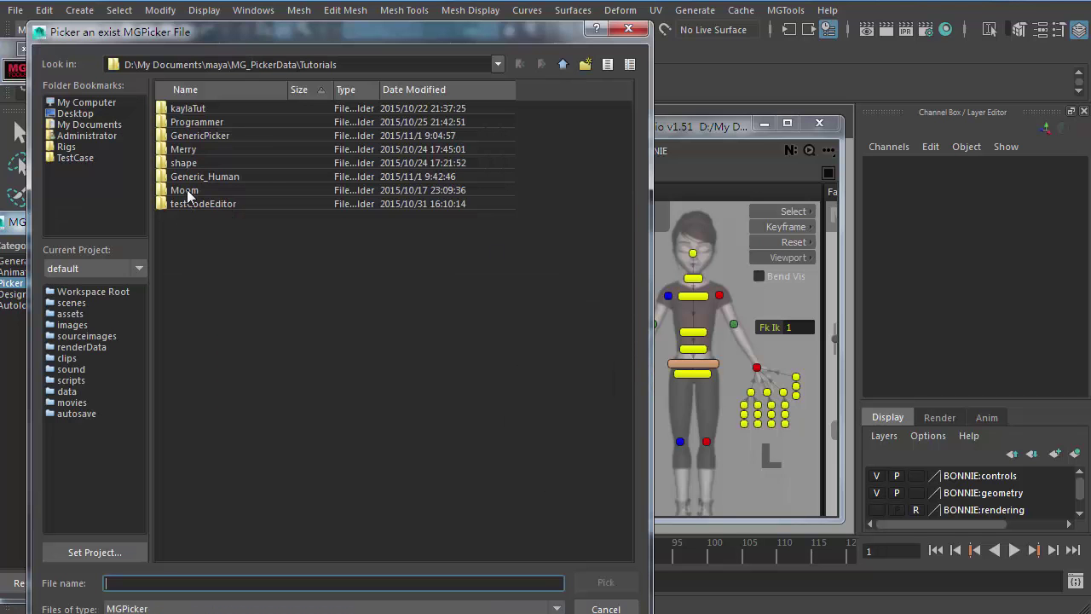
double_click(206, 135)
double_click(209, 110)
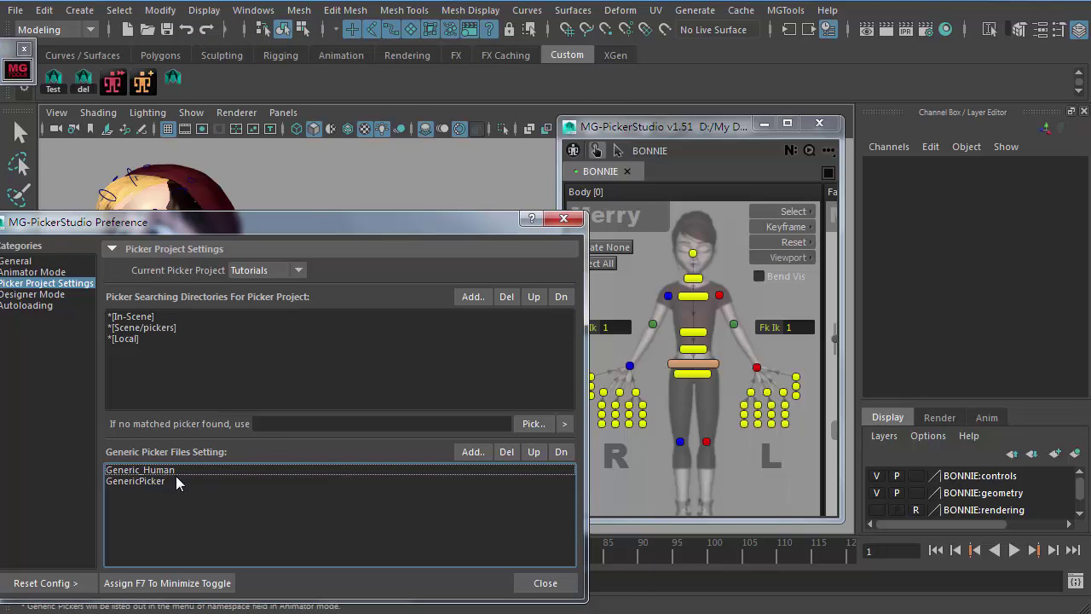
click(546, 583)
Load the GenericPicker generic picker for the rig of the left forearm's bendy control
click(681, 148)
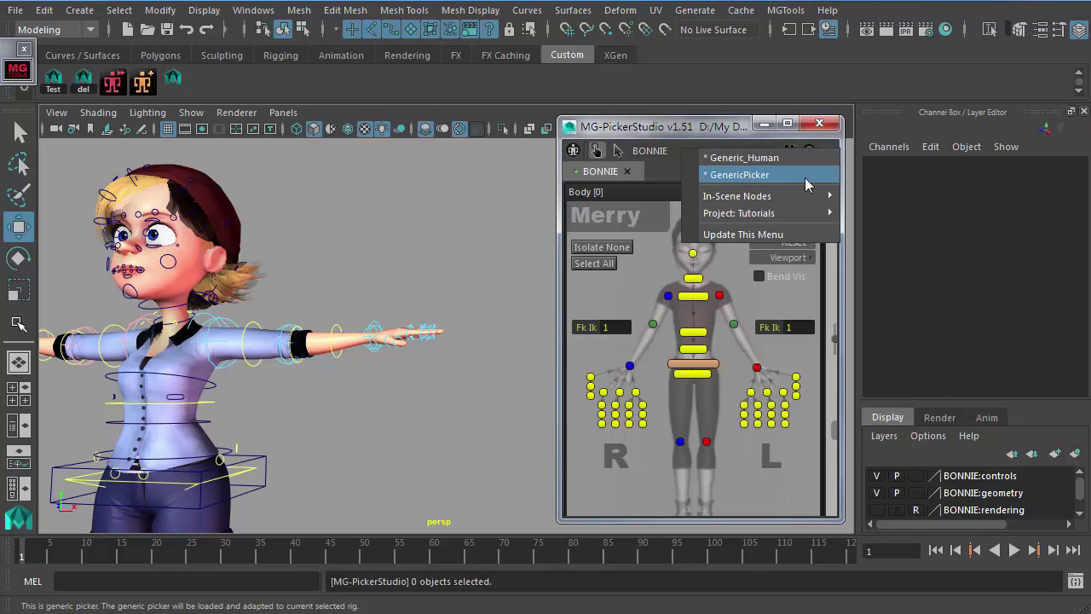
click(338, 337)
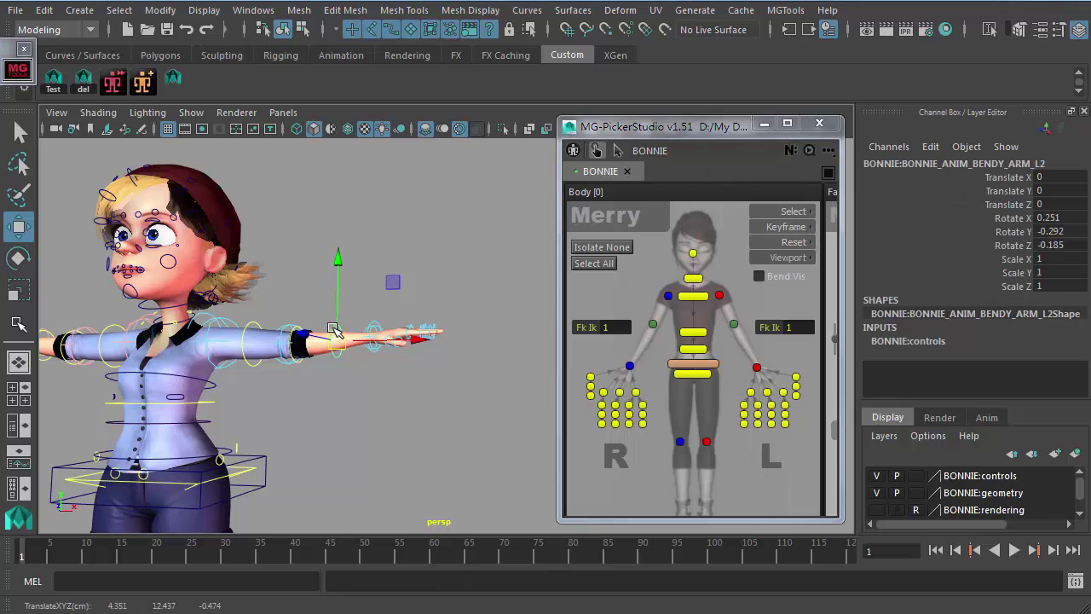
click(722, 152)
click(759, 175)
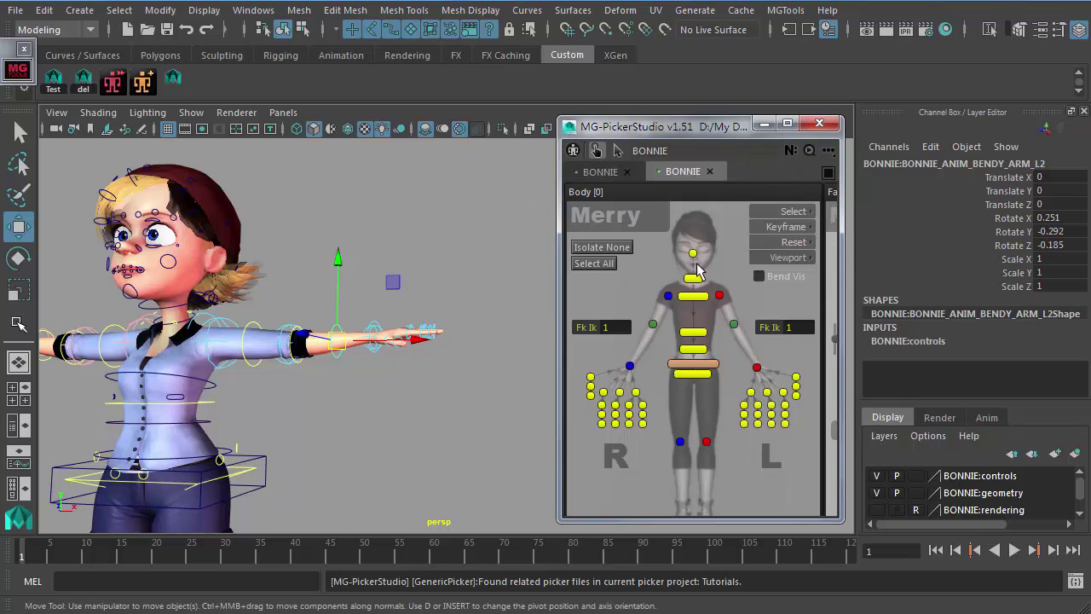
Compare the two loaded BONNIE pickers and close the second one
click(600, 174)
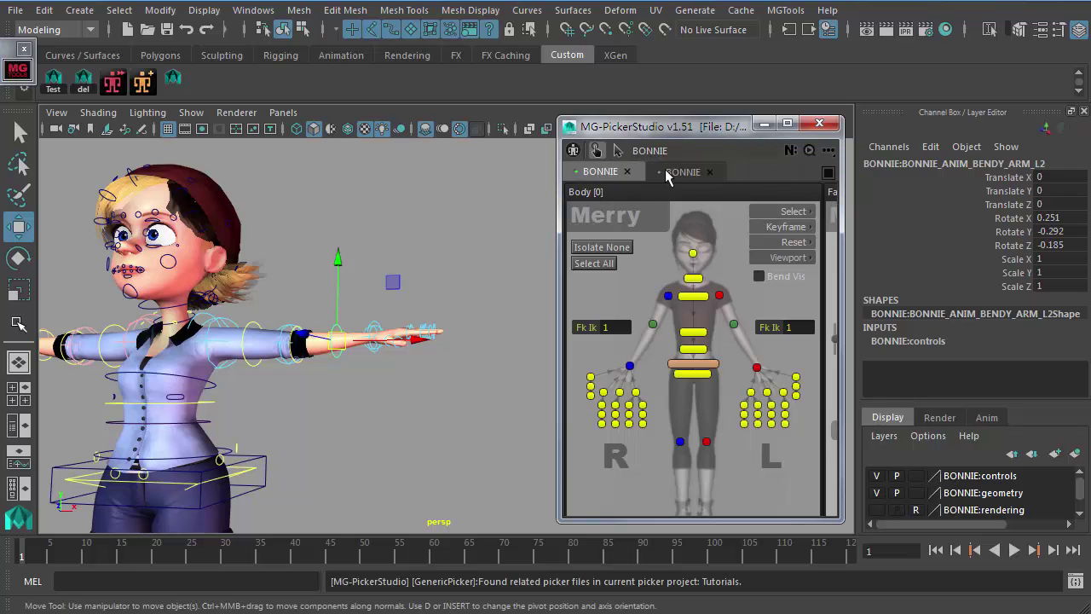
click(686, 171)
click(708, 171)
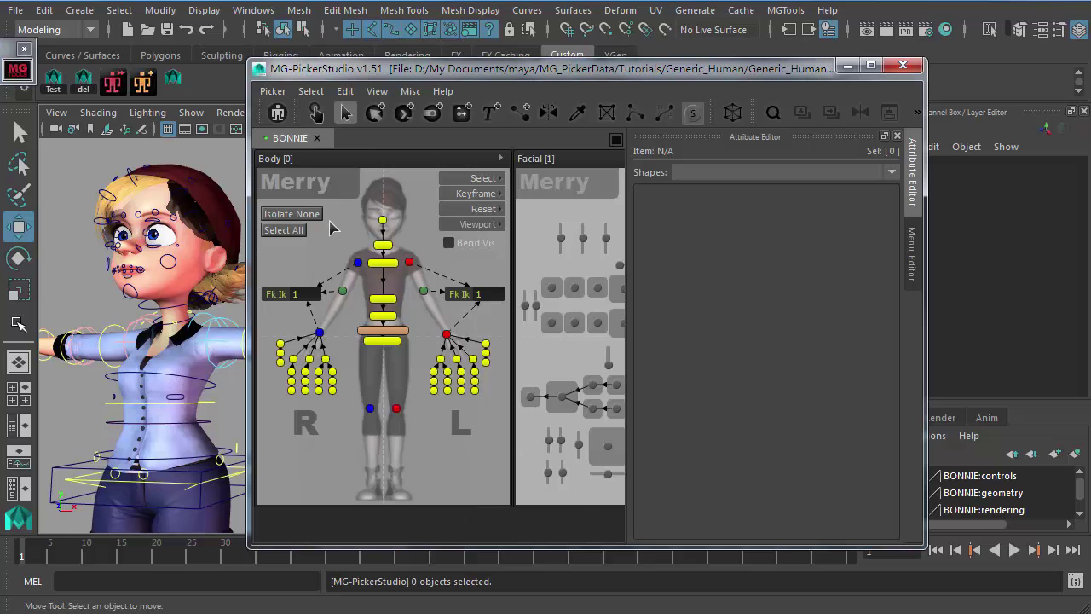
Close the BONNIE picker in Designer Mode and open the Generic_Human picker file from the Tutorials project
click(316, 138)
double_click(381, 213)
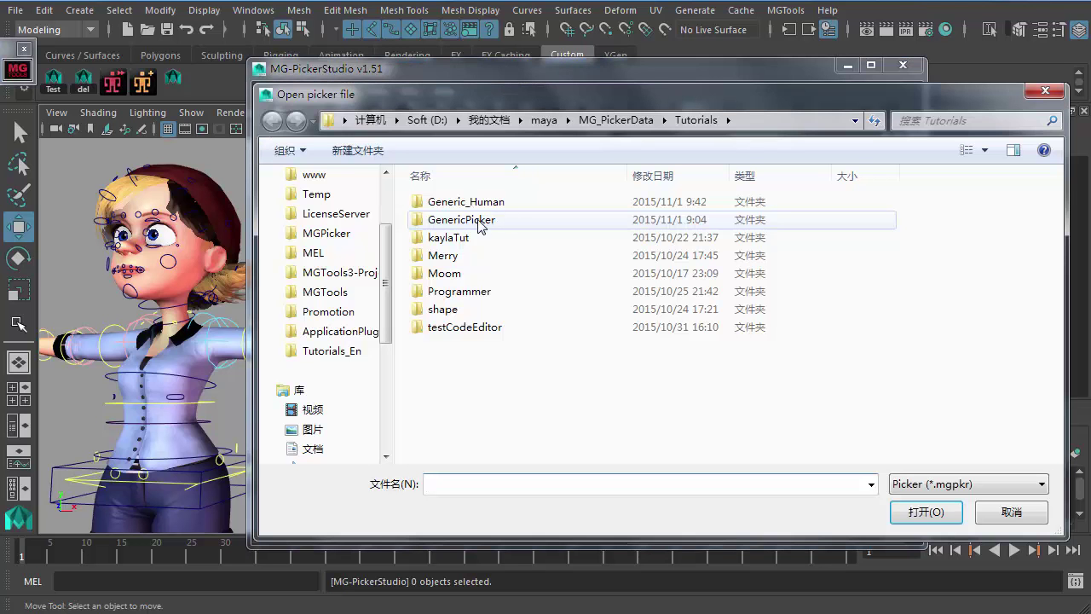
double_click(473, 202)
double_click(473, 202)
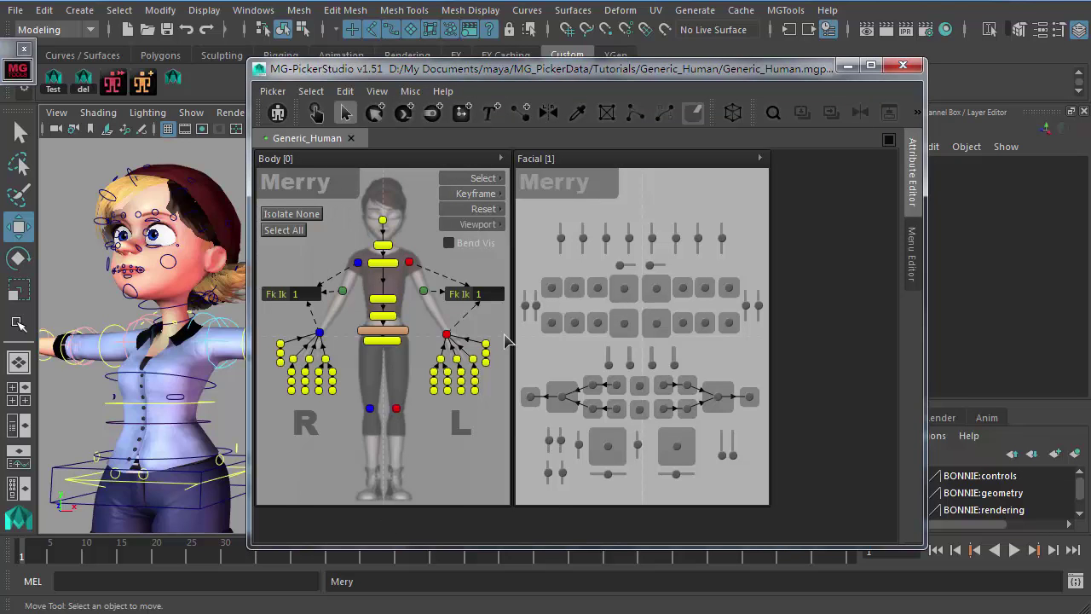
Change the Merry title on the Body panel to "Generic"
double_click(342, 183)
key(Return)
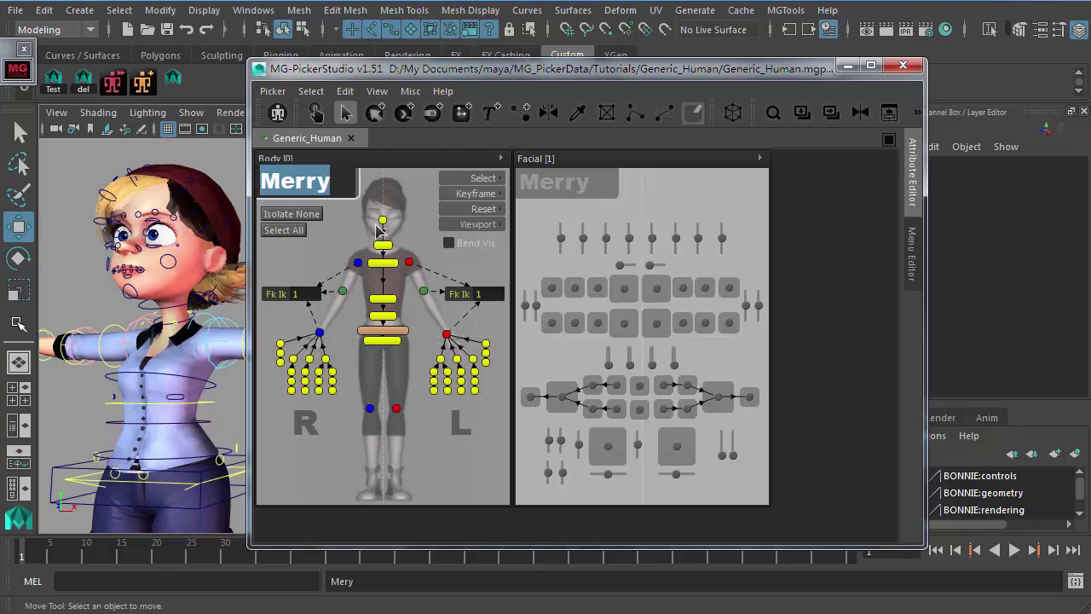
text(Genr)
key(BackSpace)
key(BackSpace)
text(eric)
click(338, 252)
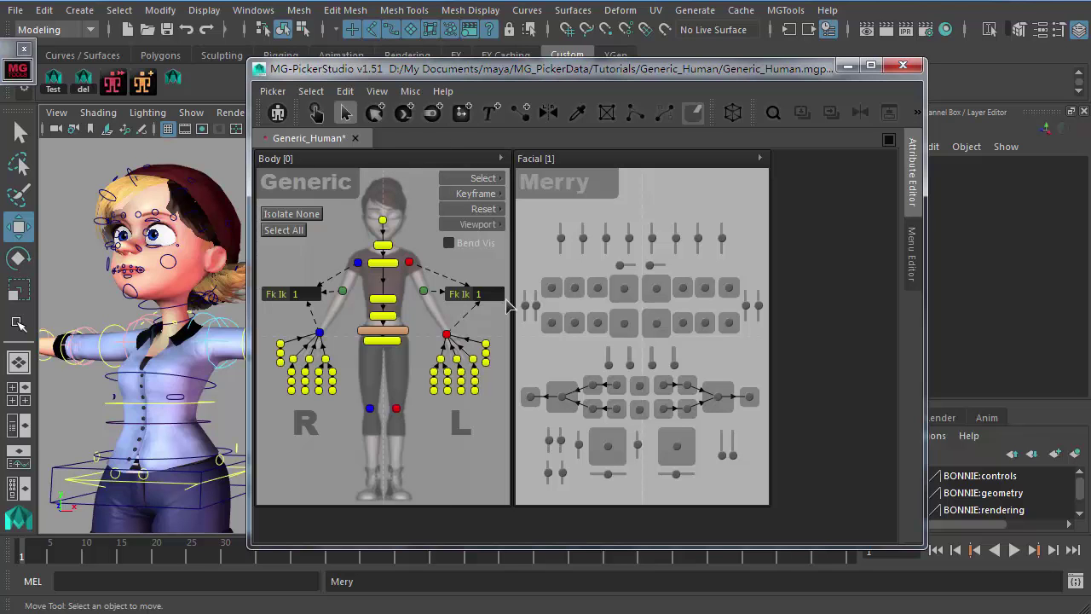
Create a new picker from a template, look over its Body and Facial panels, and close it without keeping it
double_click(407, 138)
double_click(680, 187)
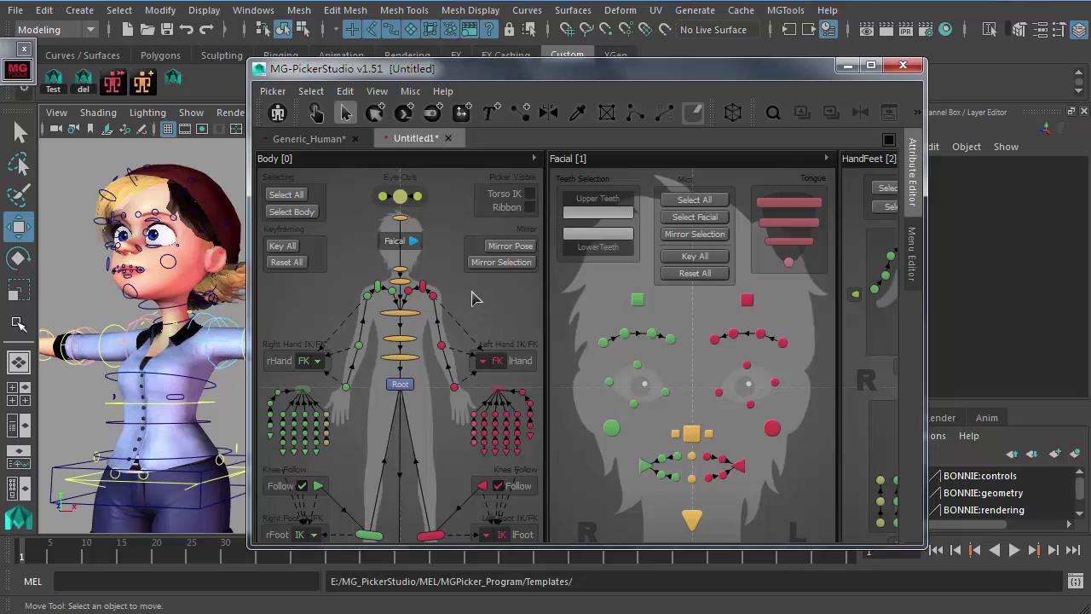
middle_drag(476, 298, 479, 260)
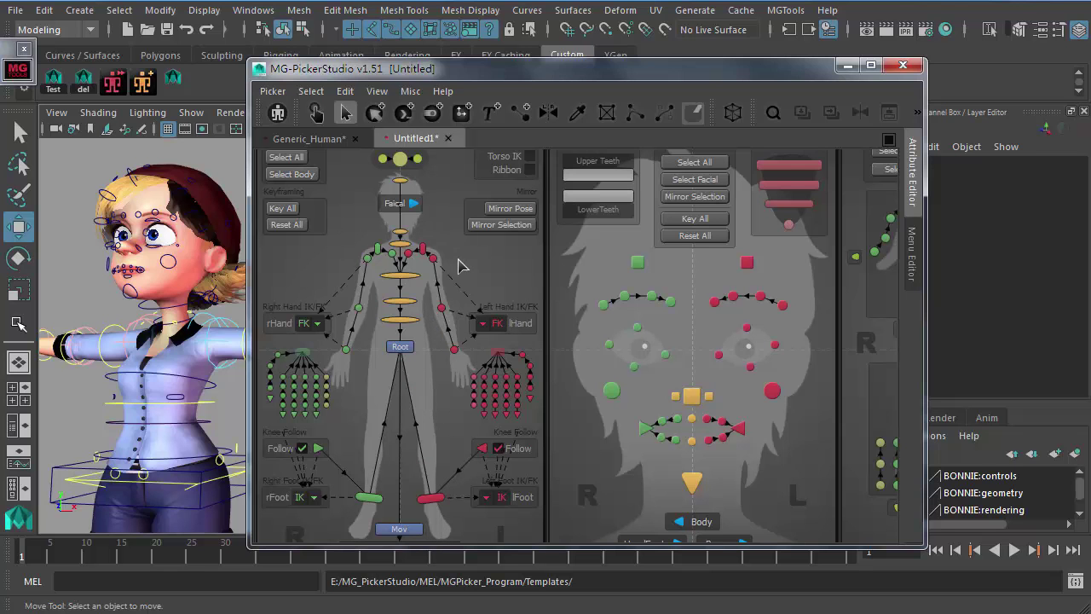
click(448, 138)
click(319, 452)
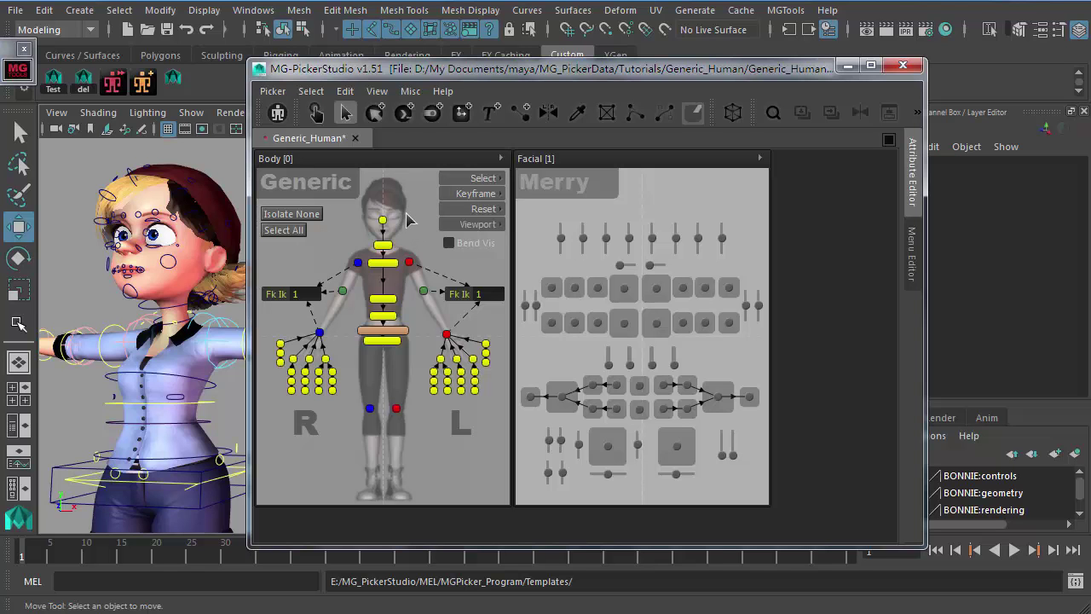
Move the Facial panel aside and duplicate the Body panel into the space between the two panels
key(shift)
click(332, 162)
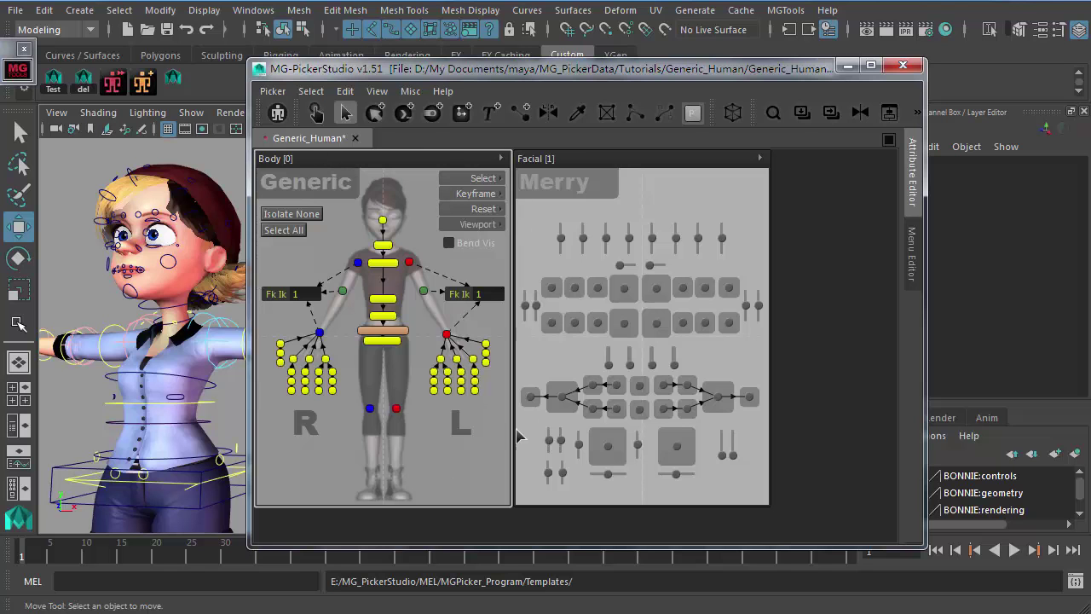
drag(569, 163, 812, 151)
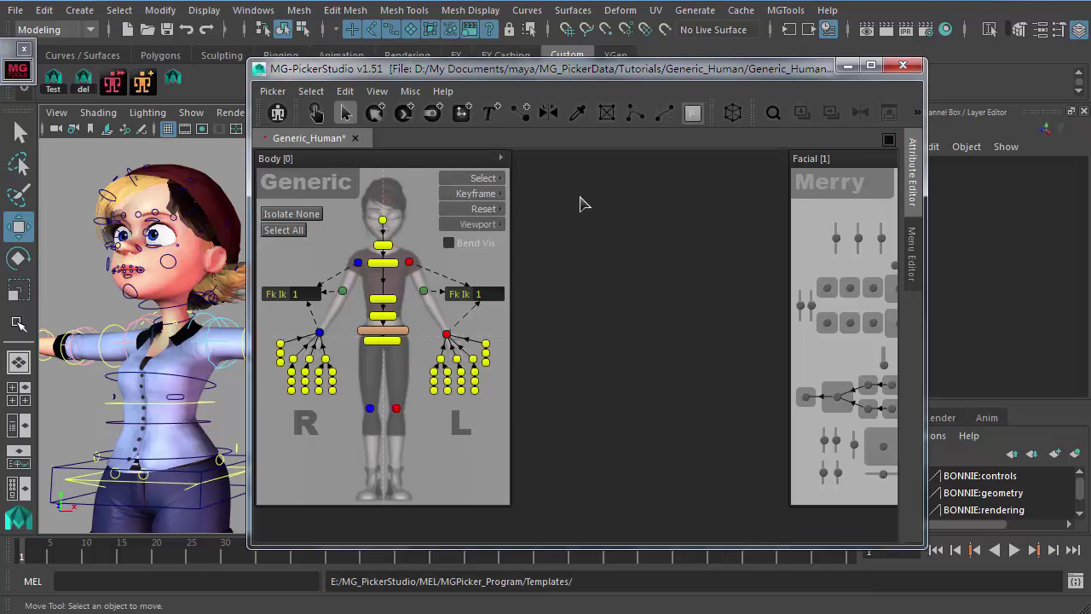
key(ctrl+d)
drag(384, 520, 628, 139)
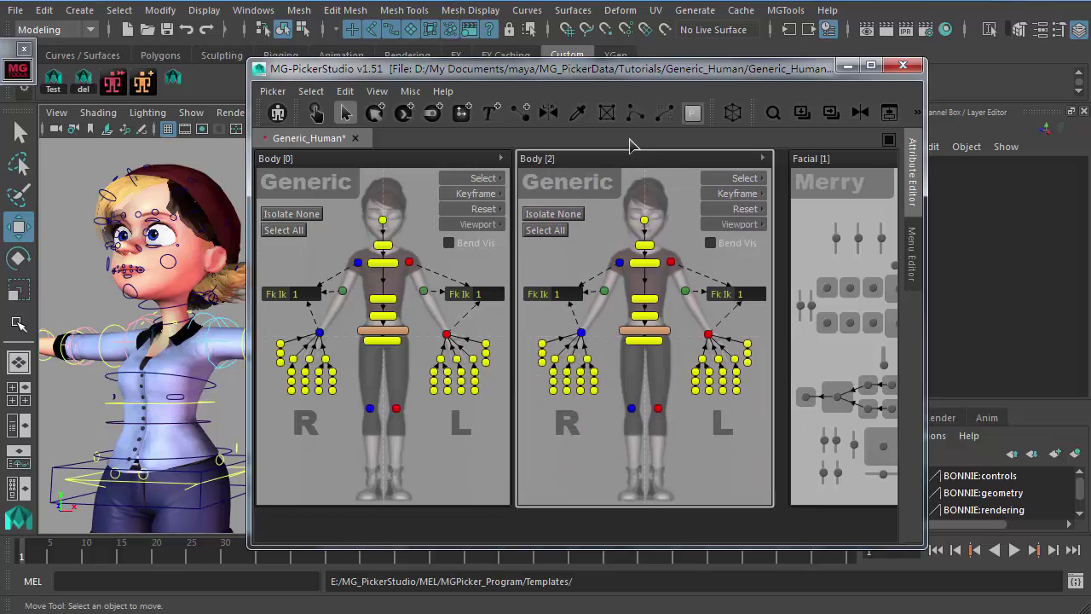
Open the duplicated Body panel's name for editing, accept it, and select the original and duplicate panels in turn
double_click(556, 160)
key(Return)
click(358, 167)
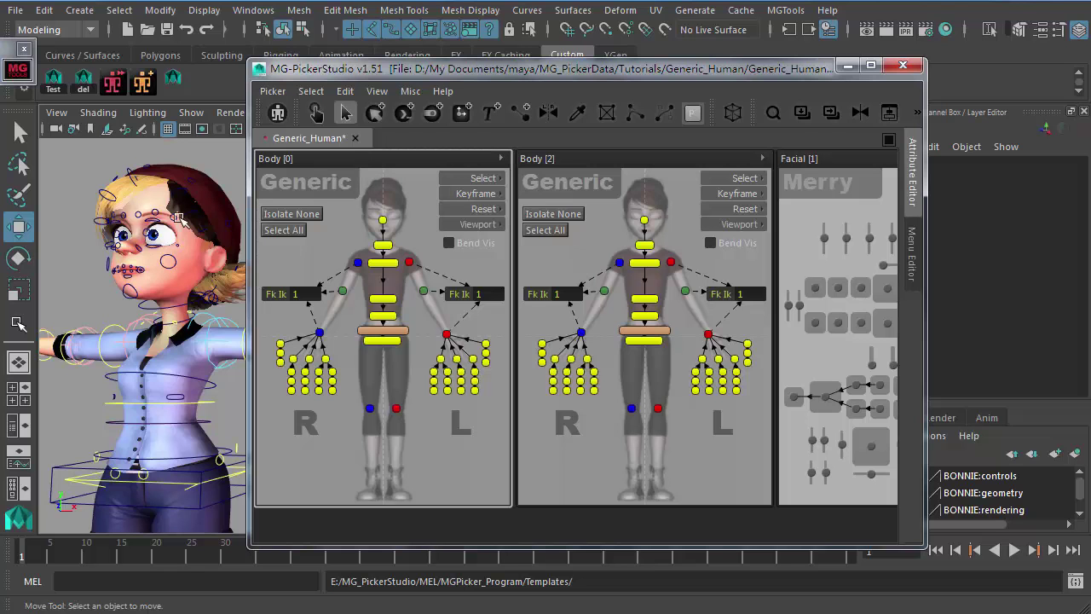
click(593, 160)
click(594, 235)
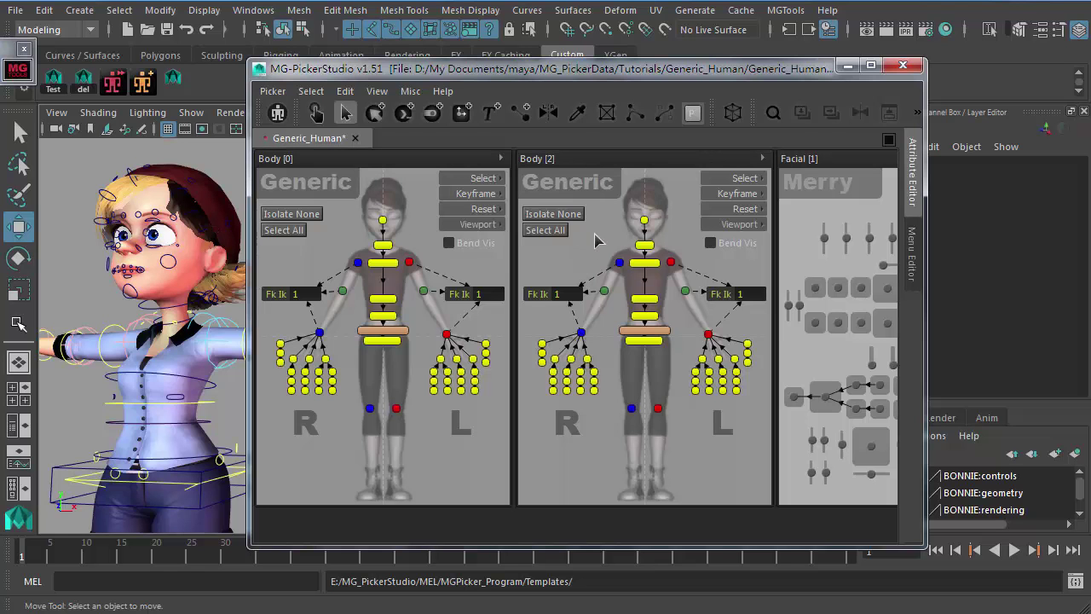
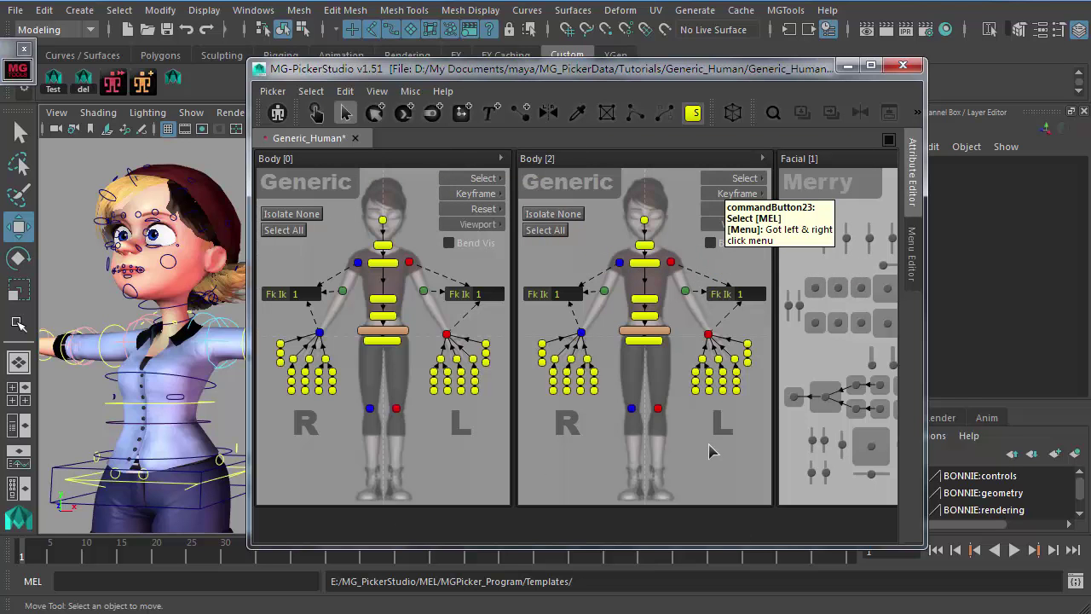
Place an attribute button on the empty canvas below the original Body panel and return to selection mode
click(433, 112)
click(266, 521)
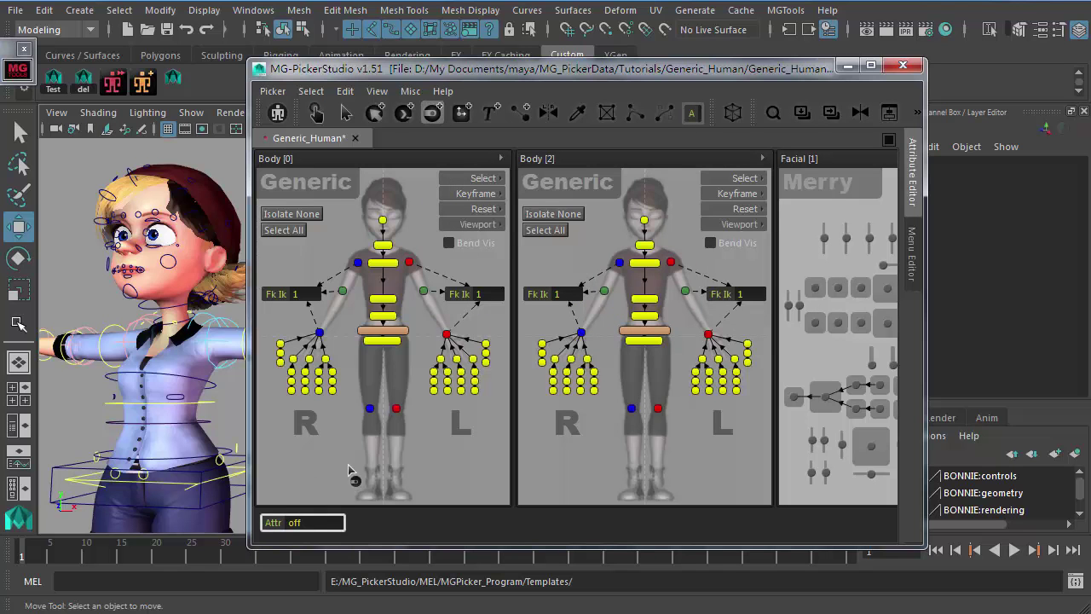
click(345, 113)
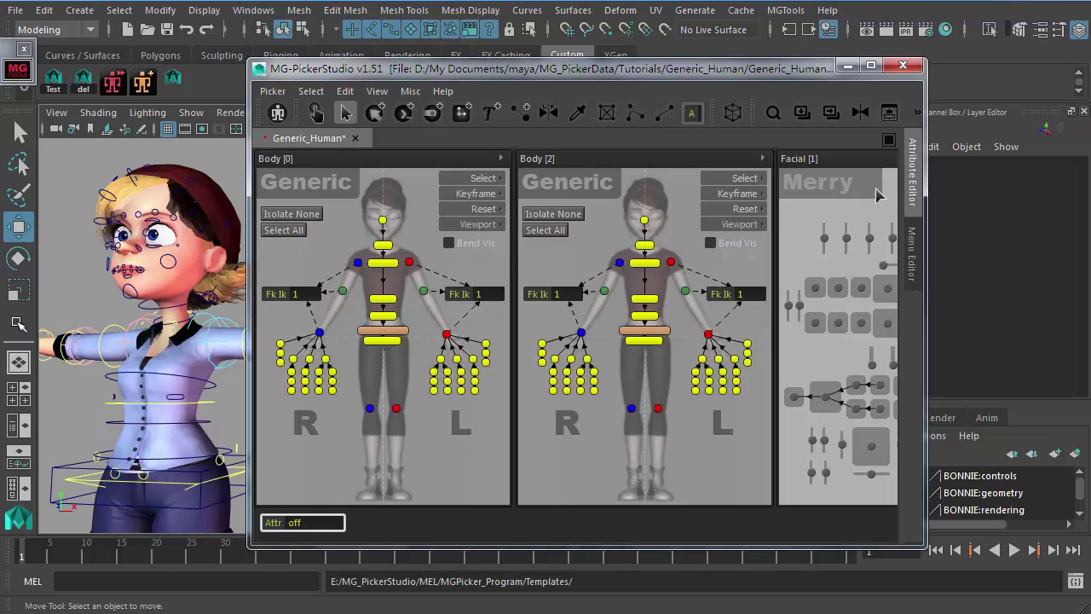
Set the new attribute button's attribute type to Enum
click(912, 252)
click(910, 189)
scroll(716, 441, down, 5)
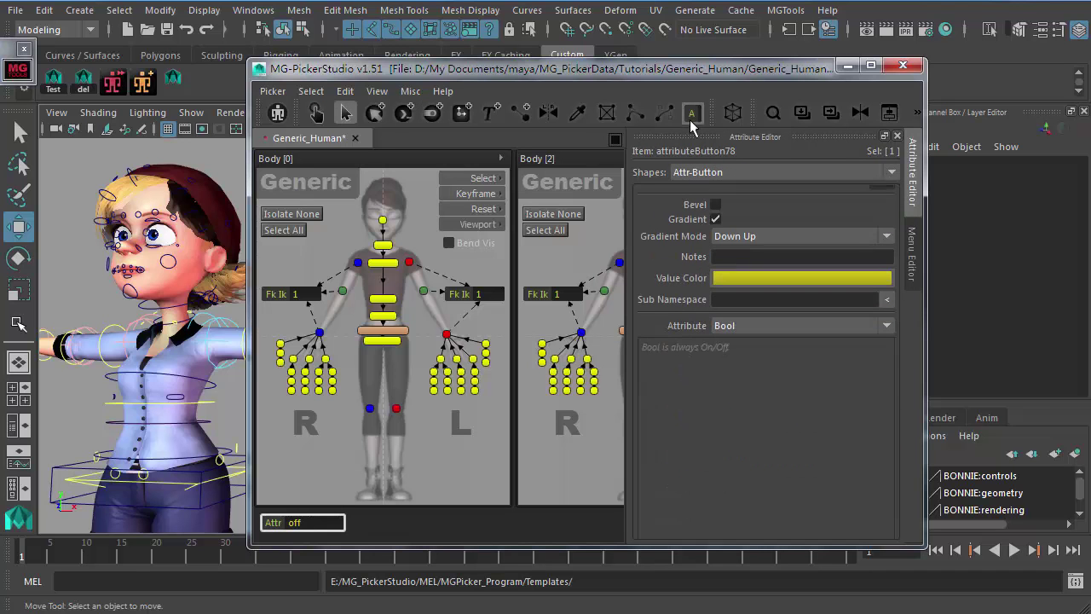
click(738, 326)
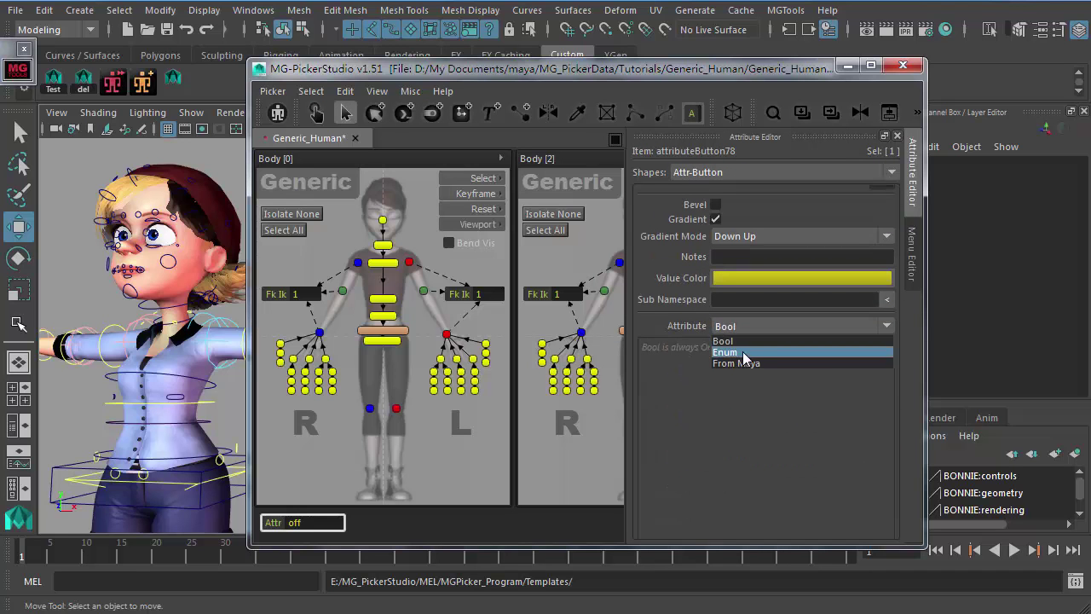
click(745, 352)
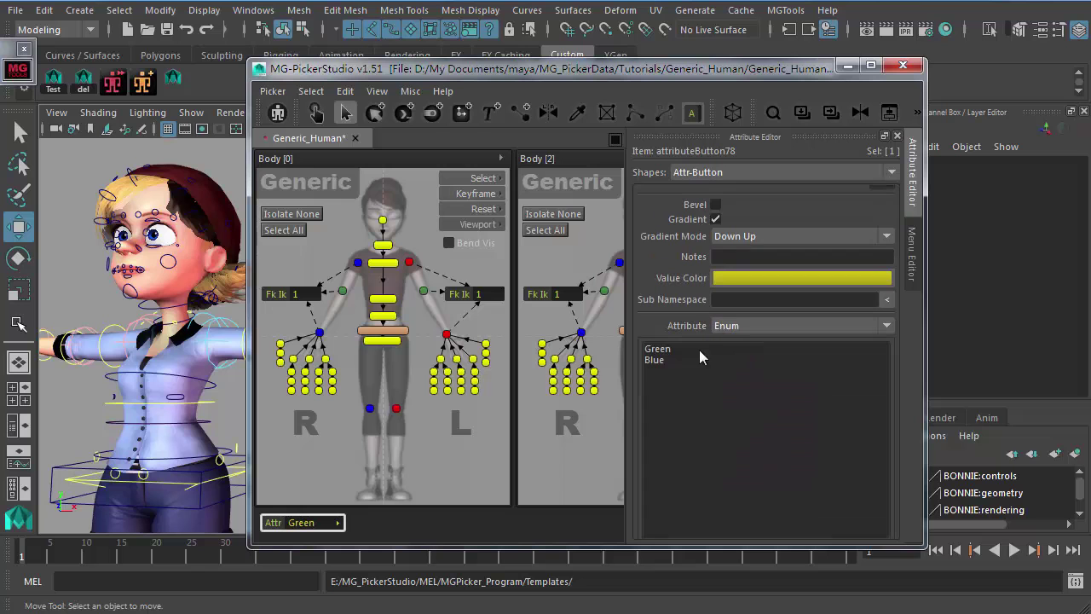
Replace the attribute button's enum value Blue with HumanRigs#1 and copy that text
click(669, 349)
click(670, 359)
scroll(676, 395, down, 2)
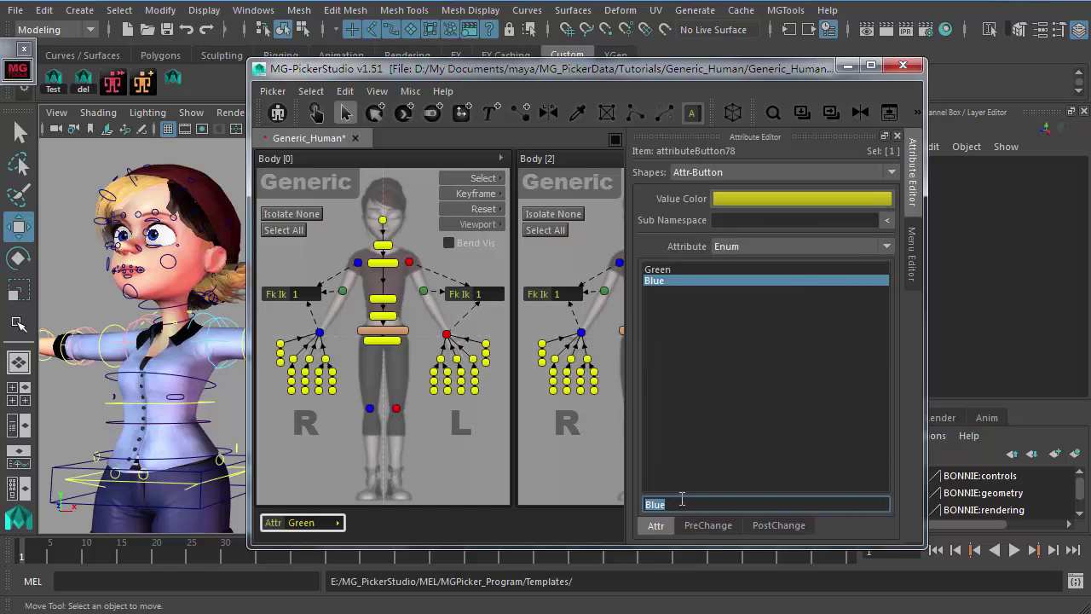
text(Hu)
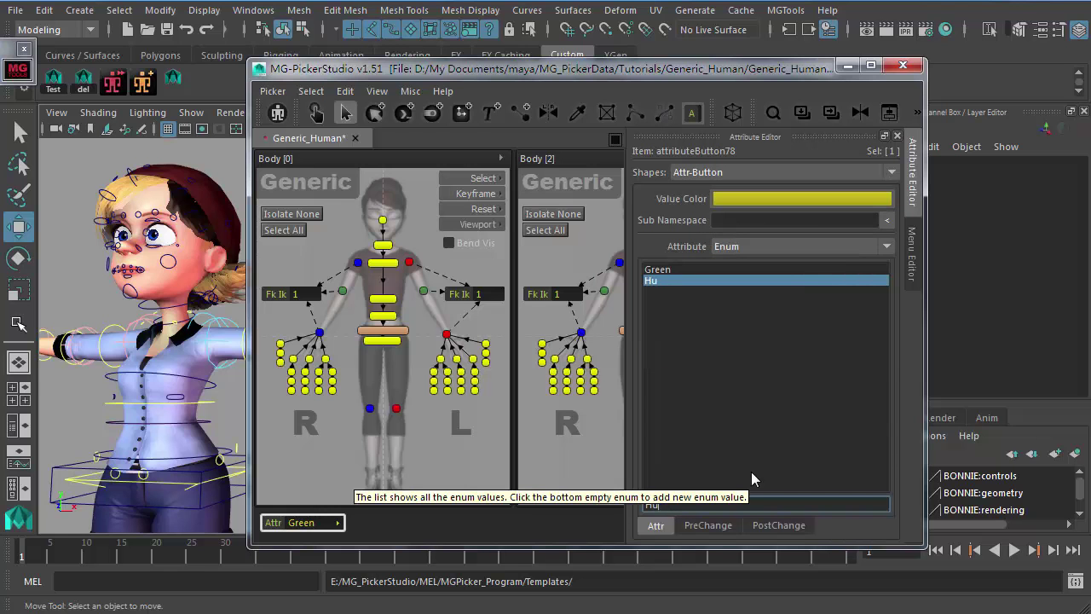
text(menRigs#1)
key(Return)
key(ctrl+c)
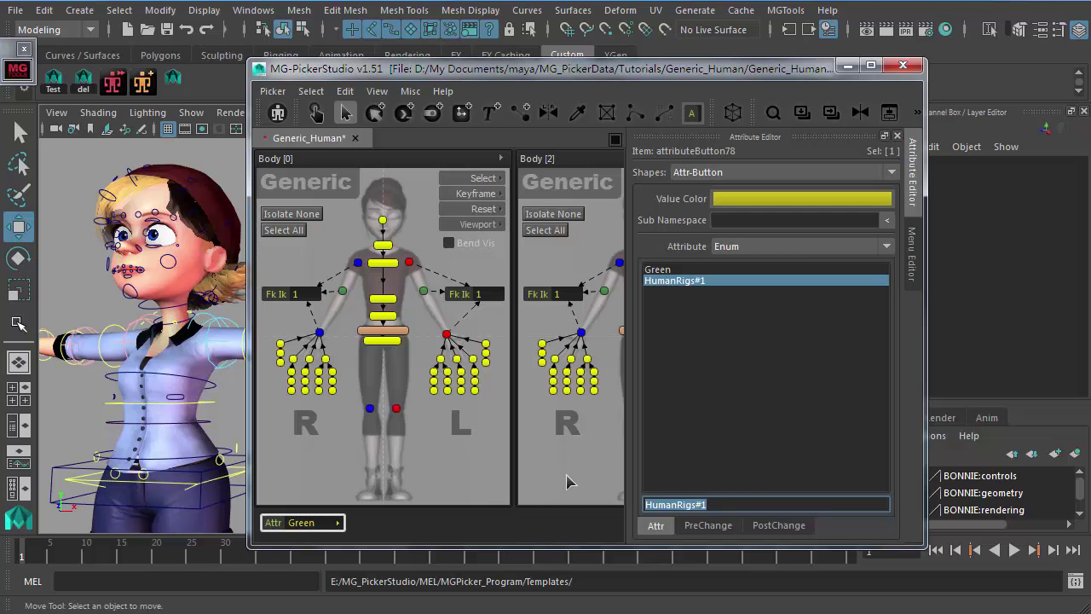
key(Return)
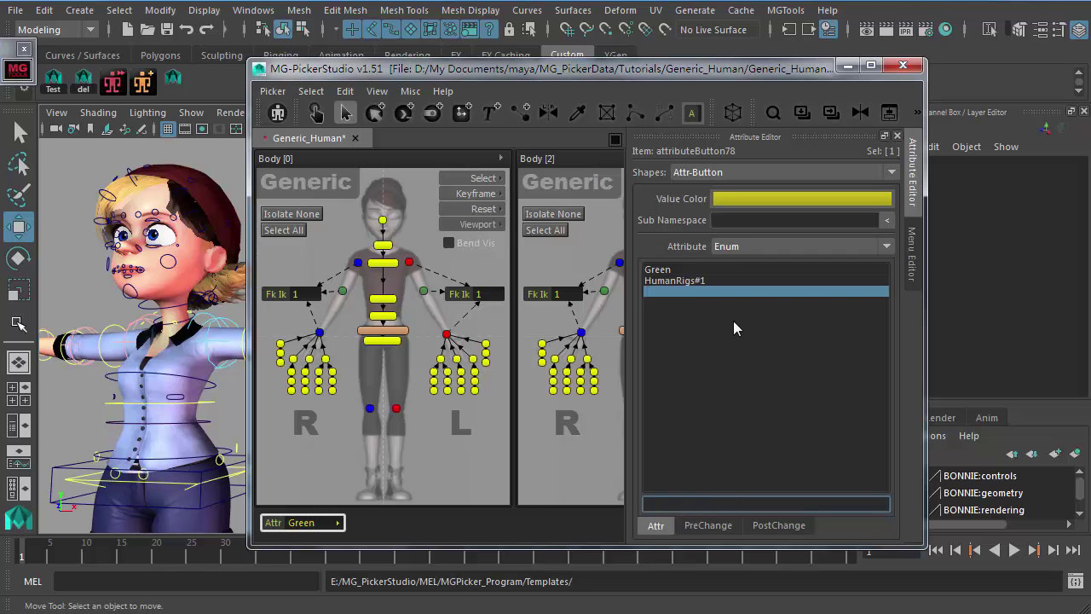
Replace the enum value Green with HumanRigs#1 and make the second enum value HumanRigs#2
click(670, 273)
key(BackSpace)
key(Return)
key(ctrl+v)
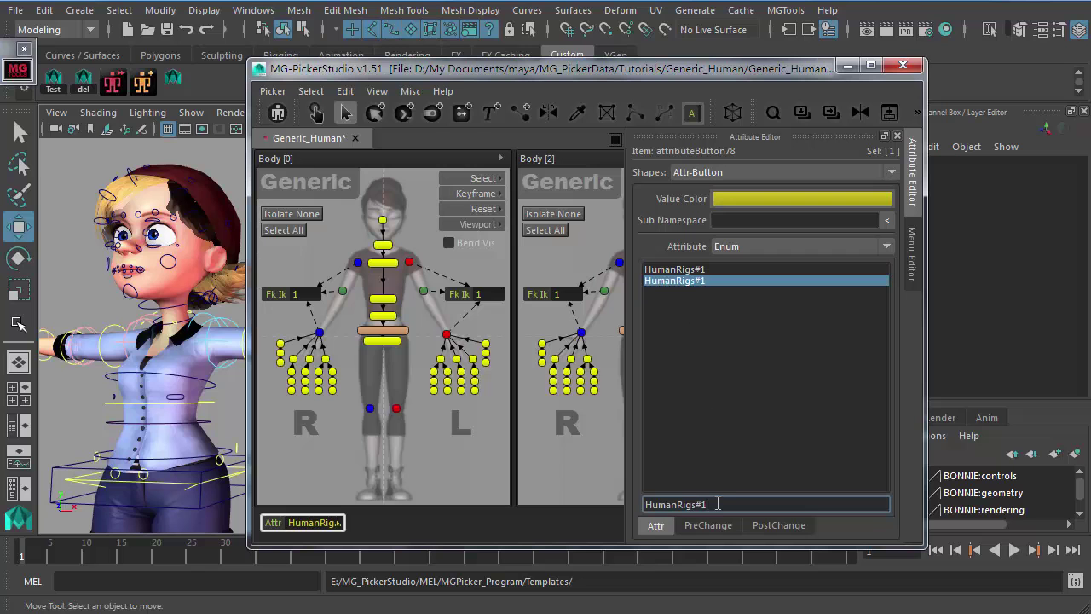
key(Return)
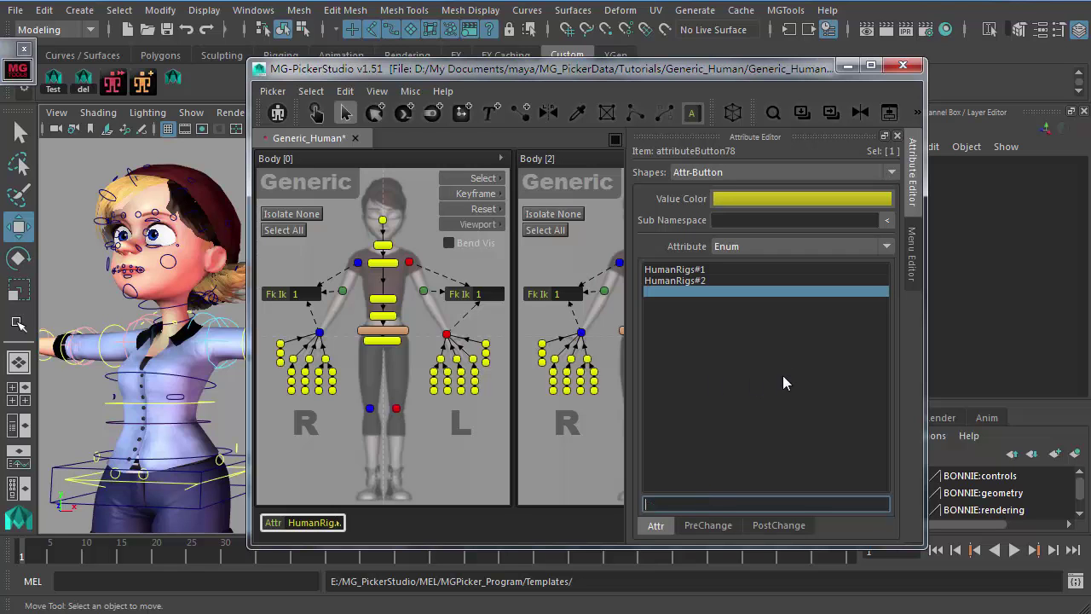
click(690, 280)
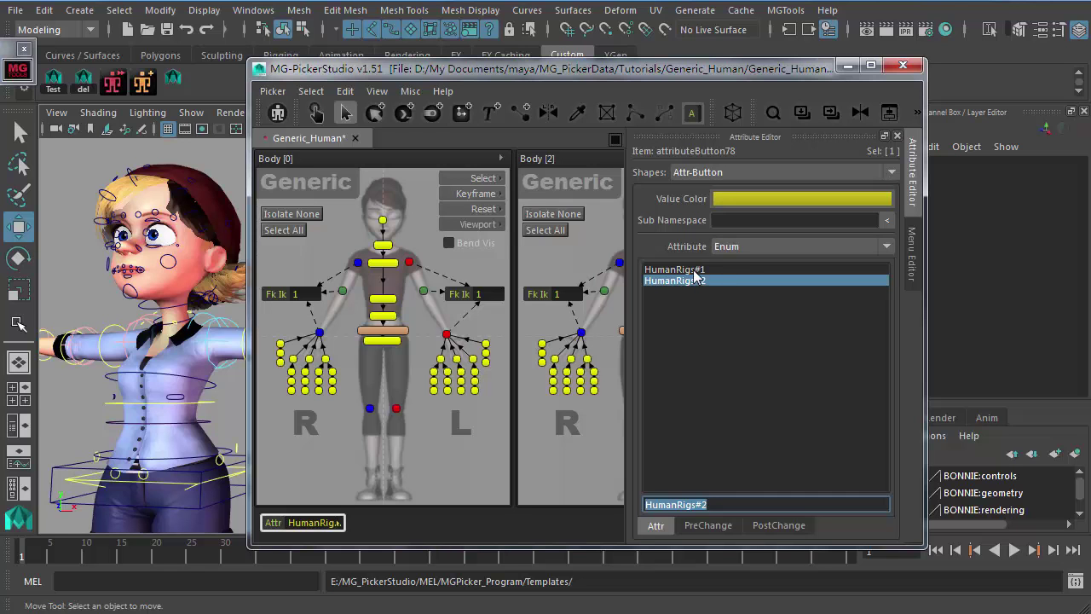
click(714, 270)
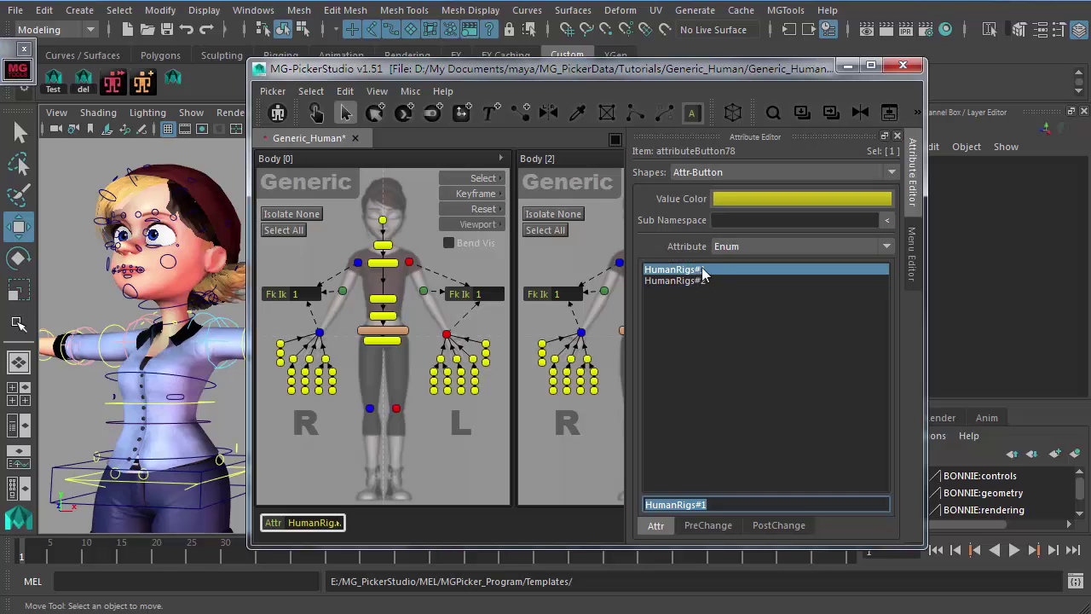
Finish the enum list, widen the attribute button to fit its full value, and place it directly below the Body [0] panel
key(Down)
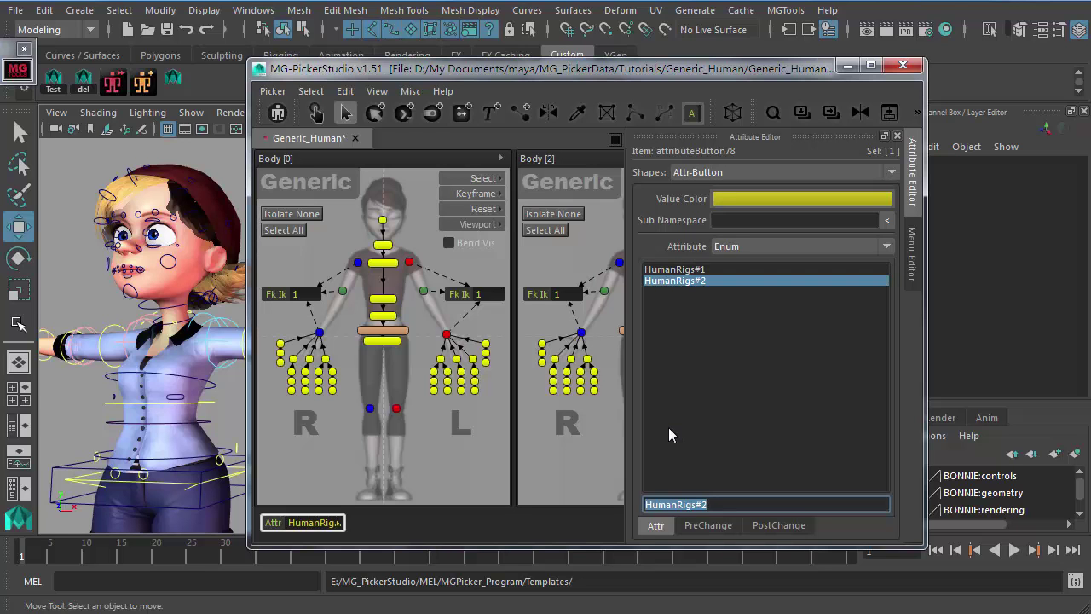
key(Return)
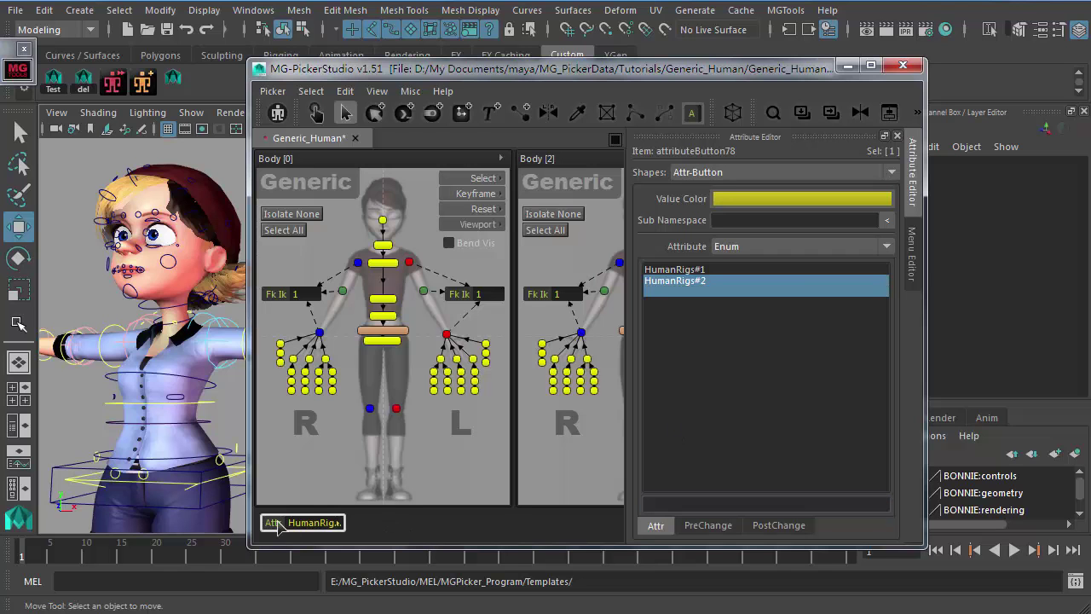
click(287, 526)
key(w)
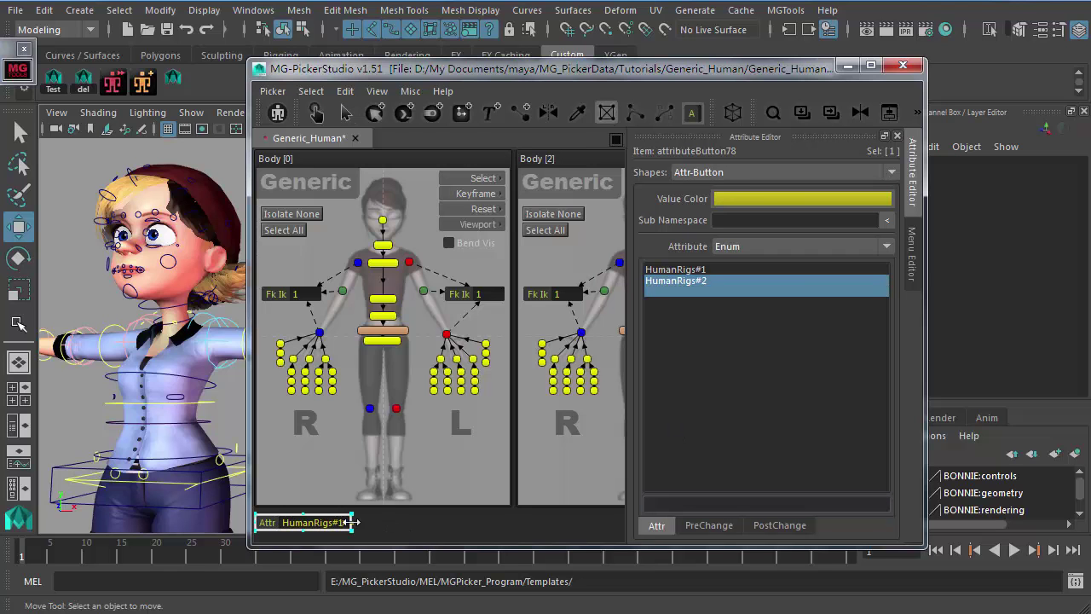
click(313, 523)
drag(315, 526, 312, 525)
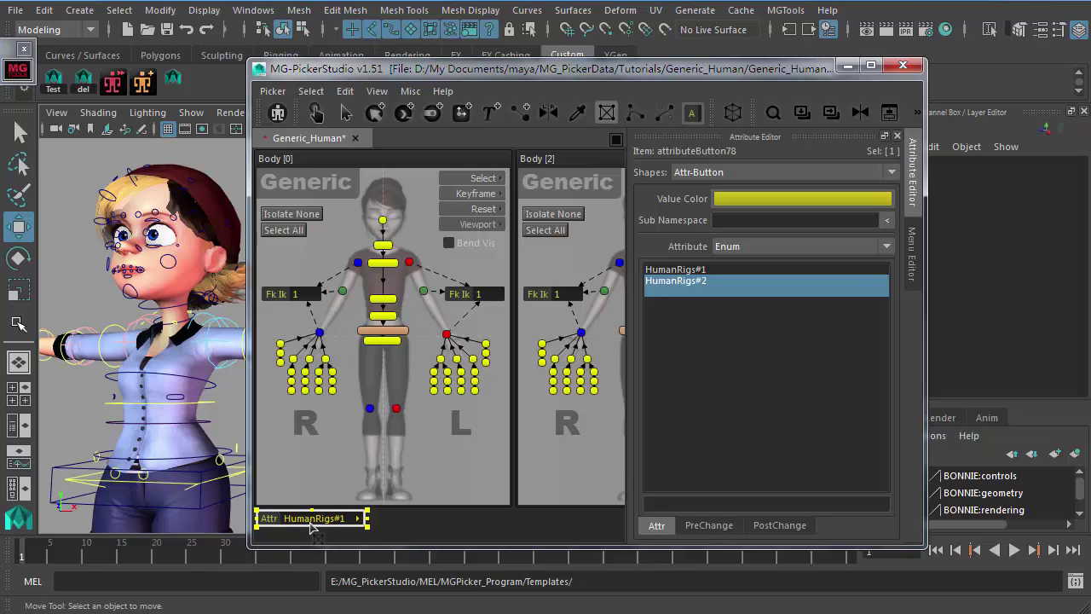
Label the attribute button Rigging, widen it slightly to fit the text, and return to selection mode
text(q)
text(Rigging)
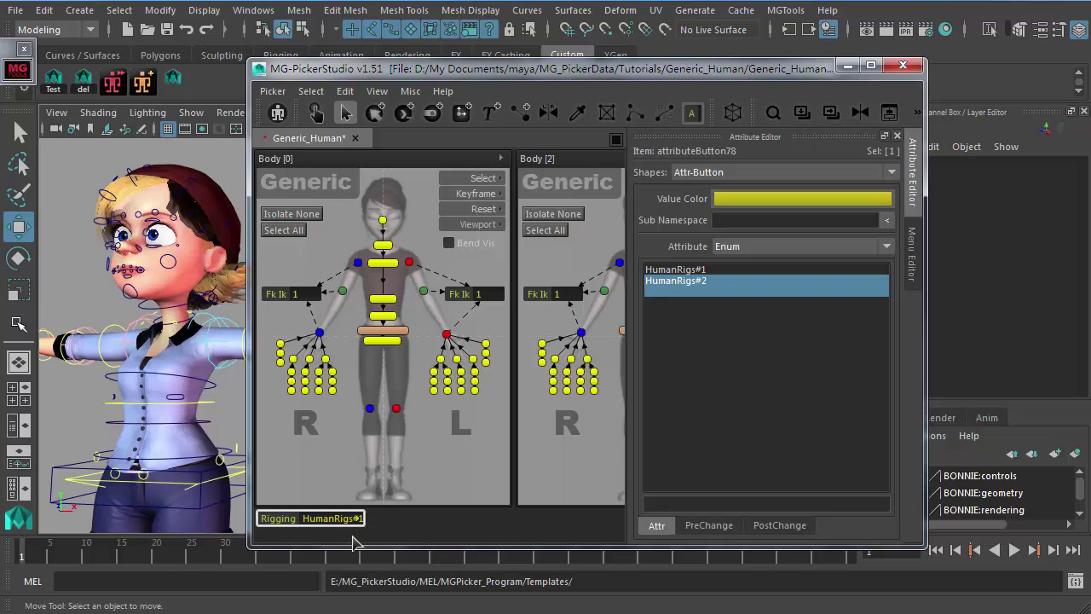
text(w)
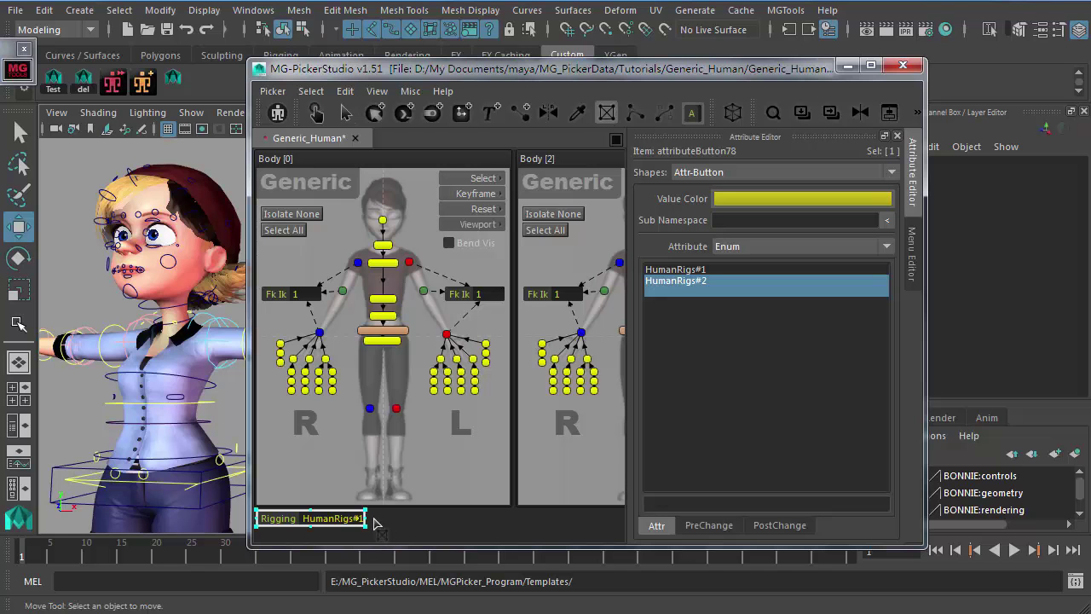
drag(364, 518, 380, 518)
click(429, 524)
key(q)
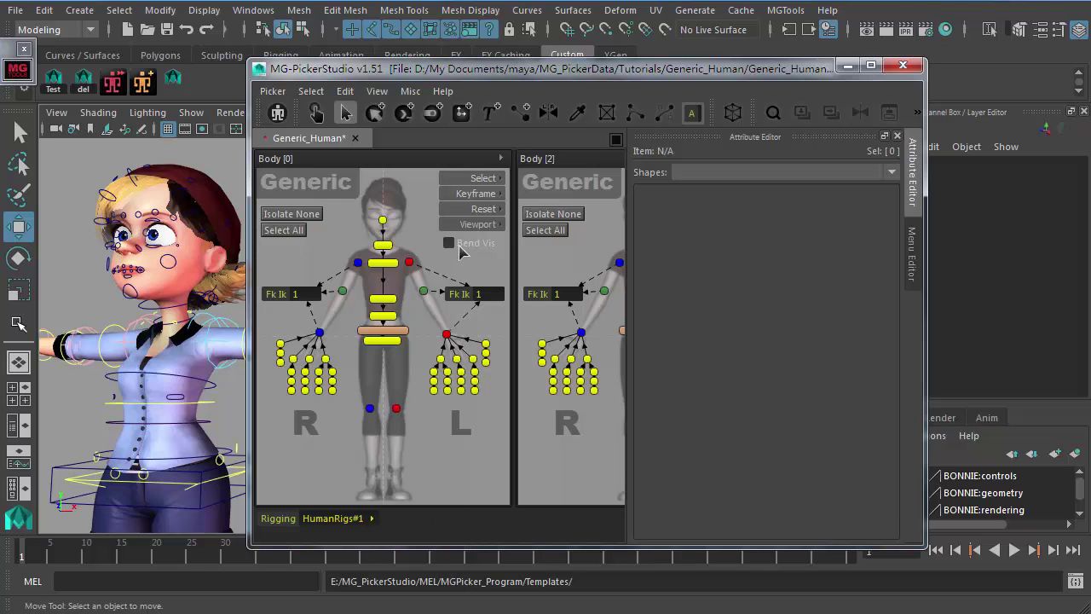
Link the Body [0] panel to the Rigging value HumanRigs#1 and the Body [2] panel to HumanRigs#2 with the connection tool
click(519, 111)
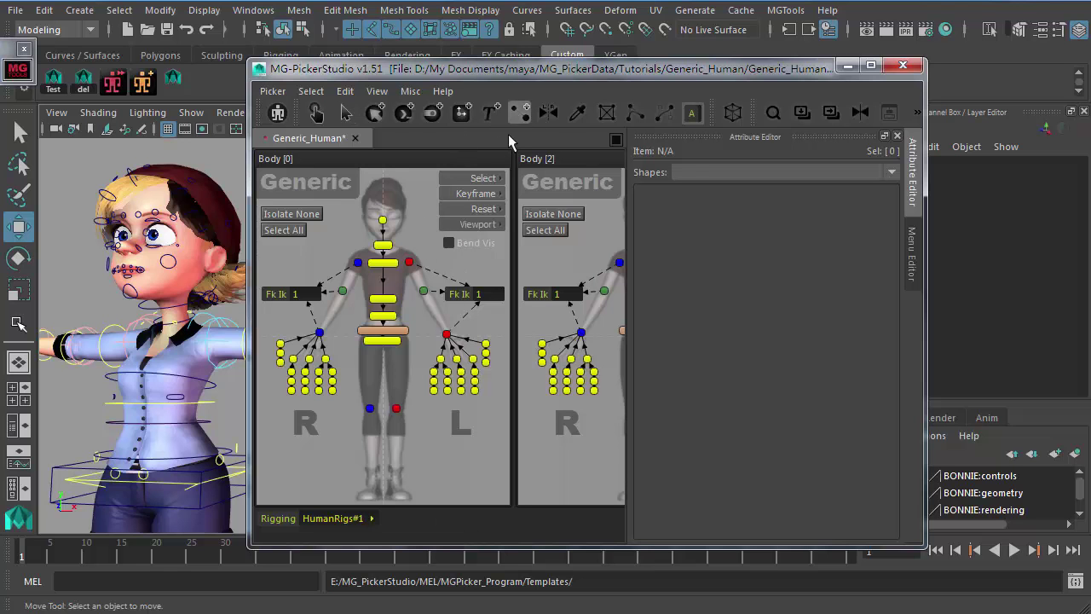
click(390, 174)
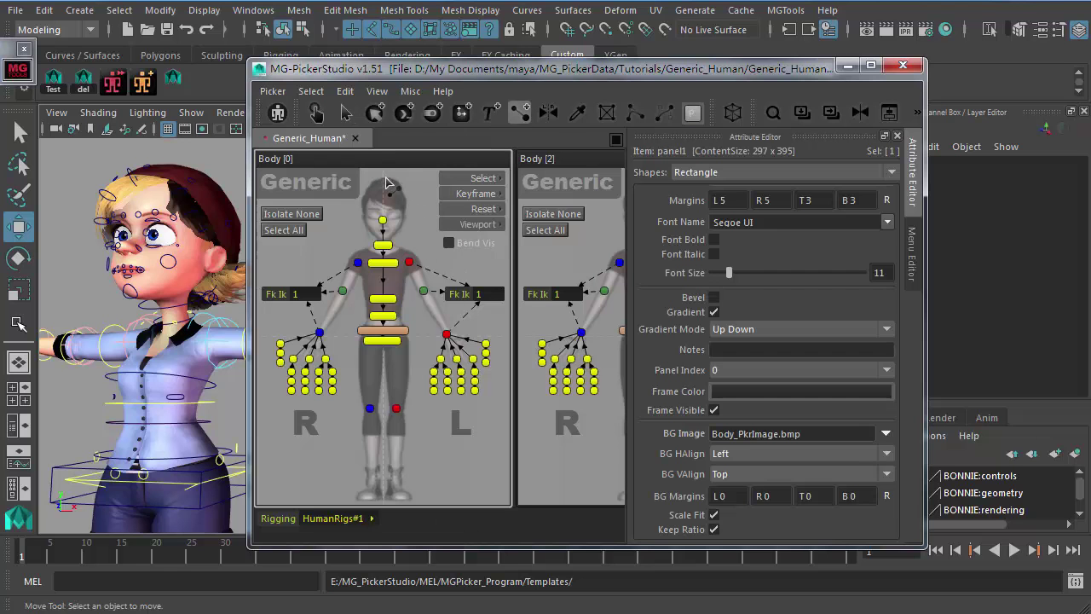
click(350, 522)
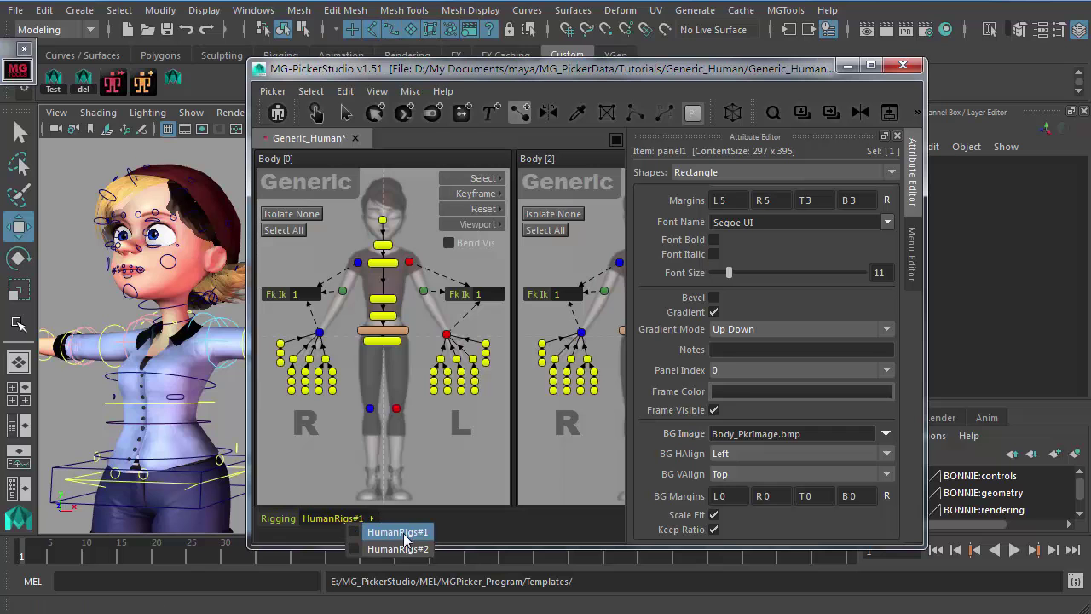
click(579, 167)
click(353, 519)
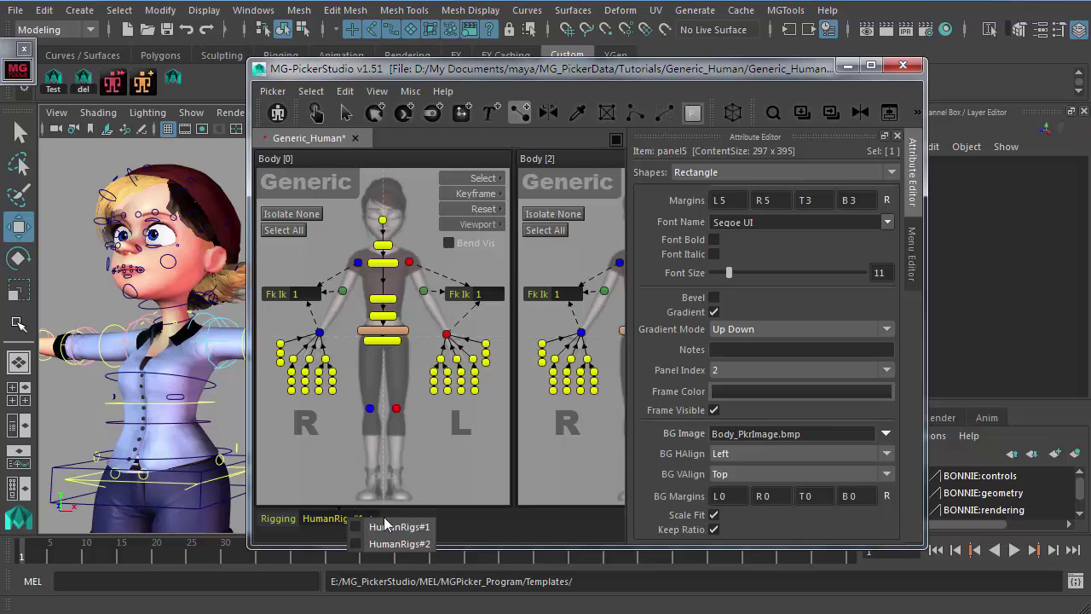
key(Delete)
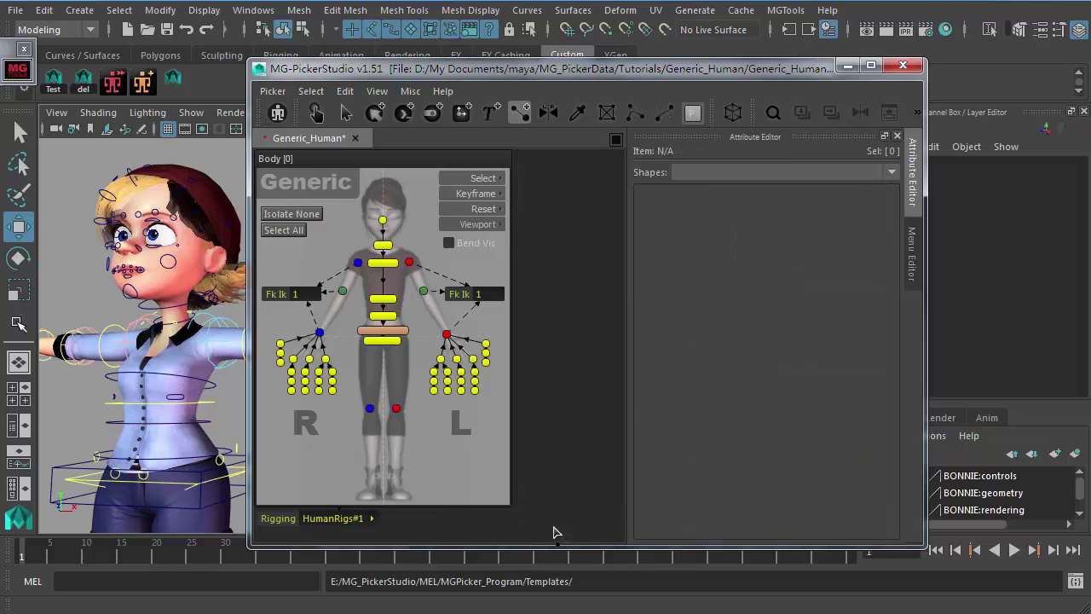
Set Rigging to HumanRigs#2, align the Body [2] panel with Body [0]'s position, and toggle both rig types to check the overlap
click(350, 525)
click(400, 546)
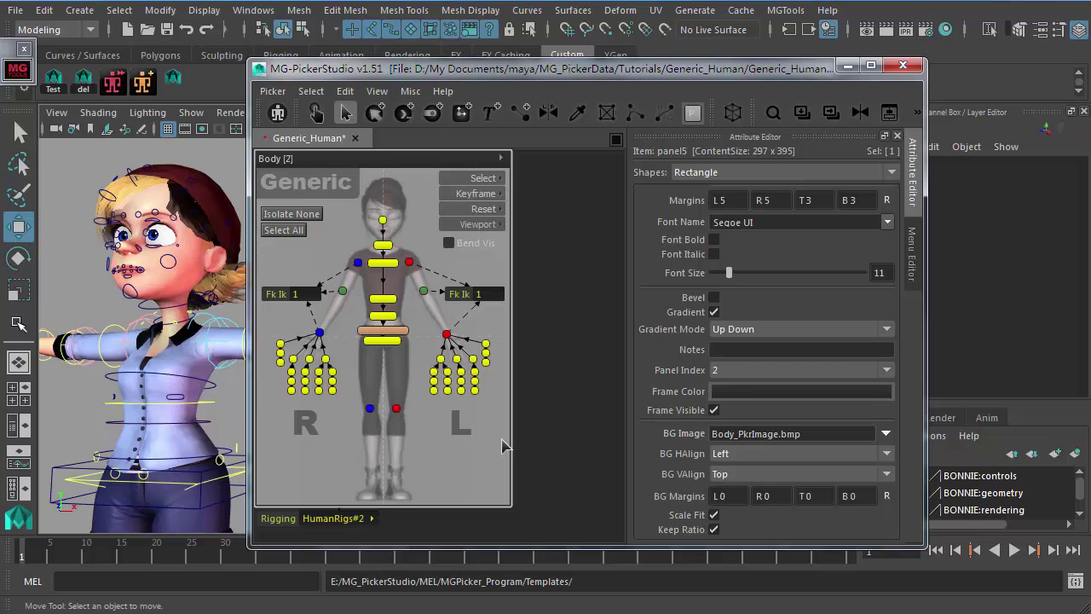
click(359, 521)
click(396, 530)
click(354, 520)
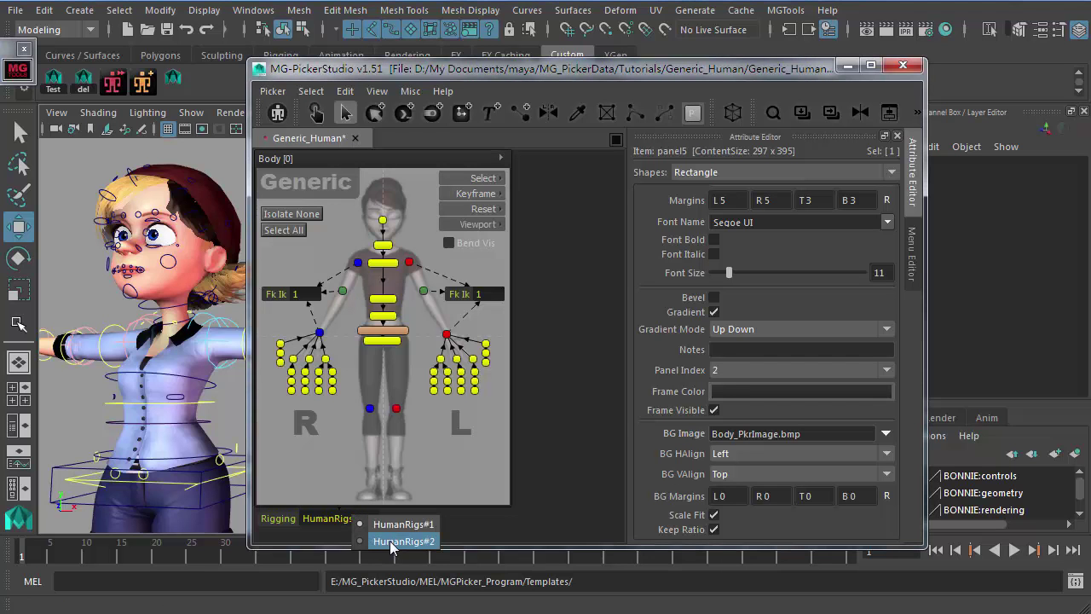
click(394, 542)
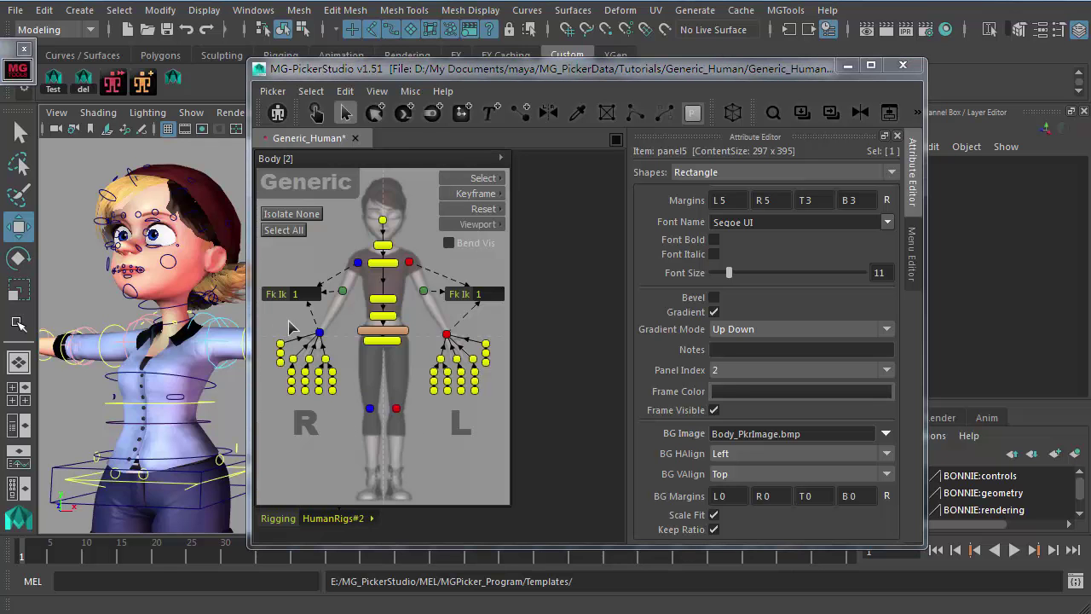
Shift the hue of Body [2]'s head, torso, arm and hand buttons so the yellow ones turn blue, and save the picker
click(315, 113)
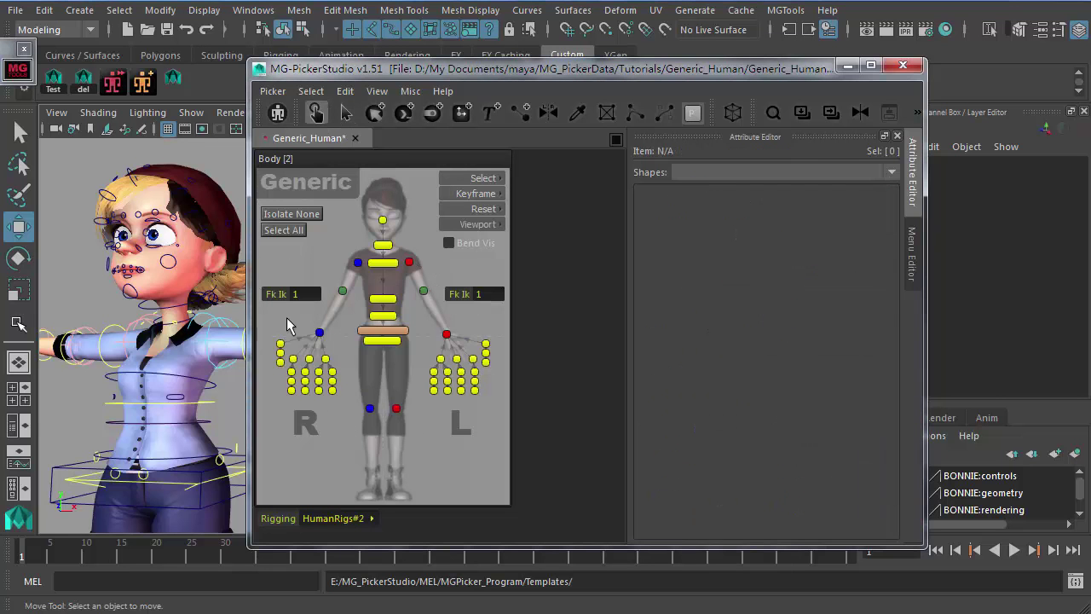
click(346, 113)
drag(277, 321, 502, 405)
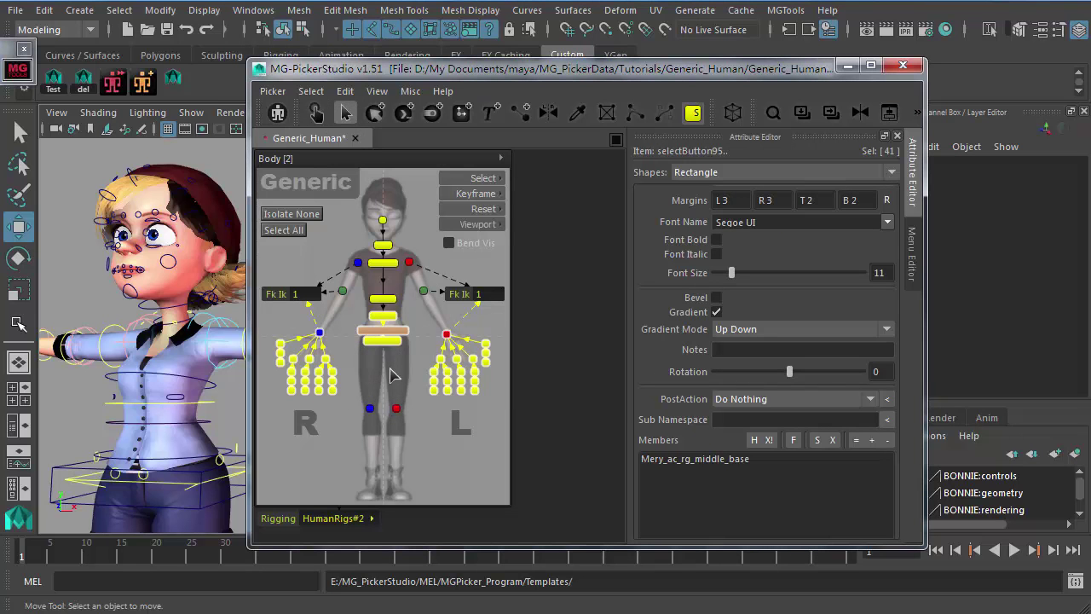
shift+drag(338, 252, 430, 322)
key(ctrl+shift+c)
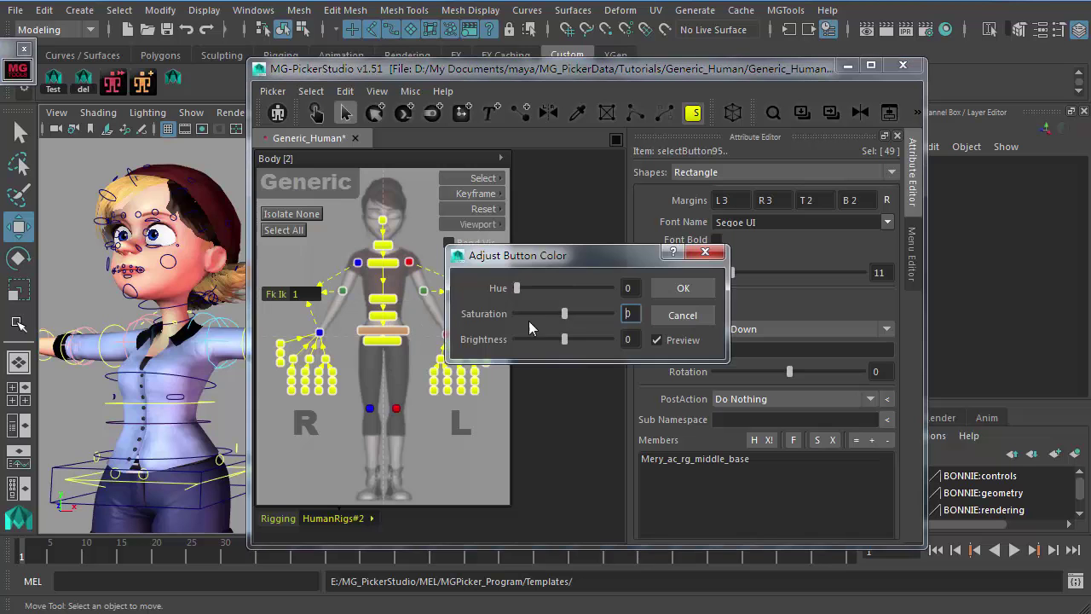
drag(517, 290, 553, 291)
click(675, 294)
click(547, 406)
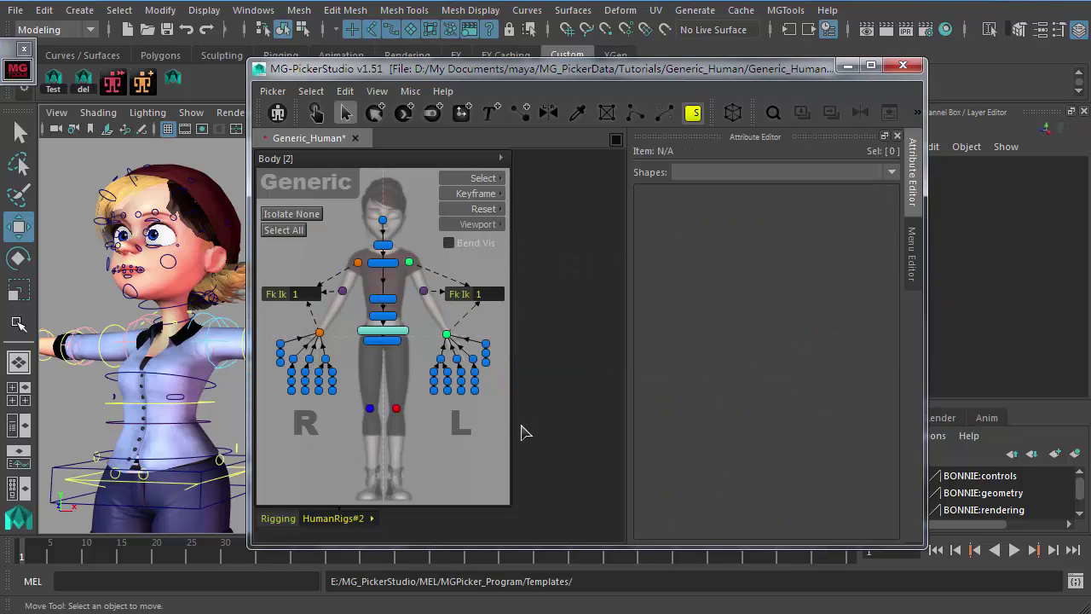
key(ctrl+s)
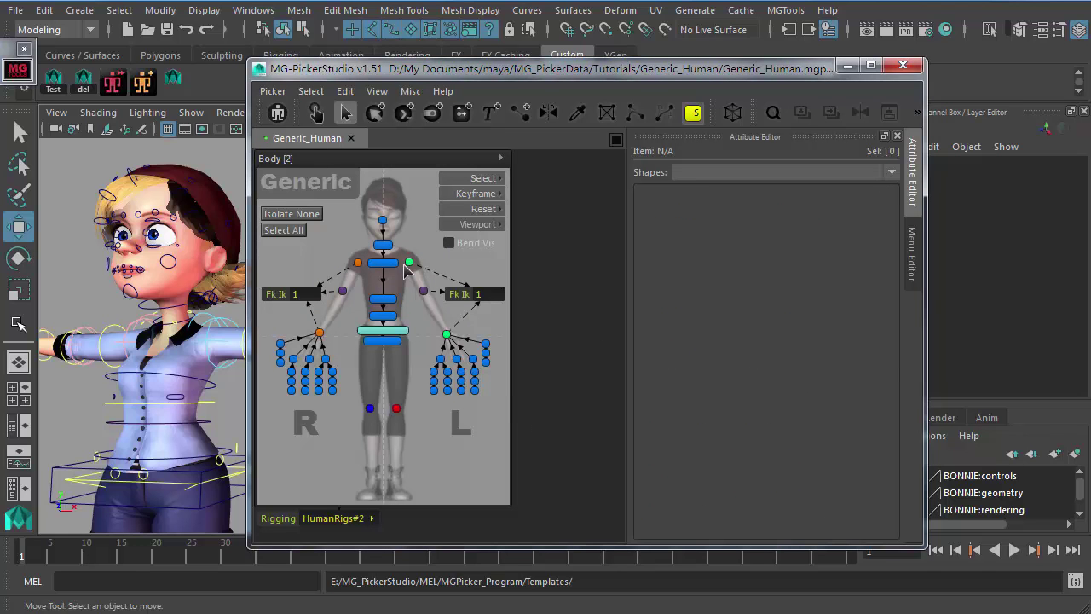
Test the panel switching in animation mode by alternating Rigging between HumanRigs#1 and HumanRigs#2, ending on HumanRigs#2
click(314, 112)
click(372, 518)
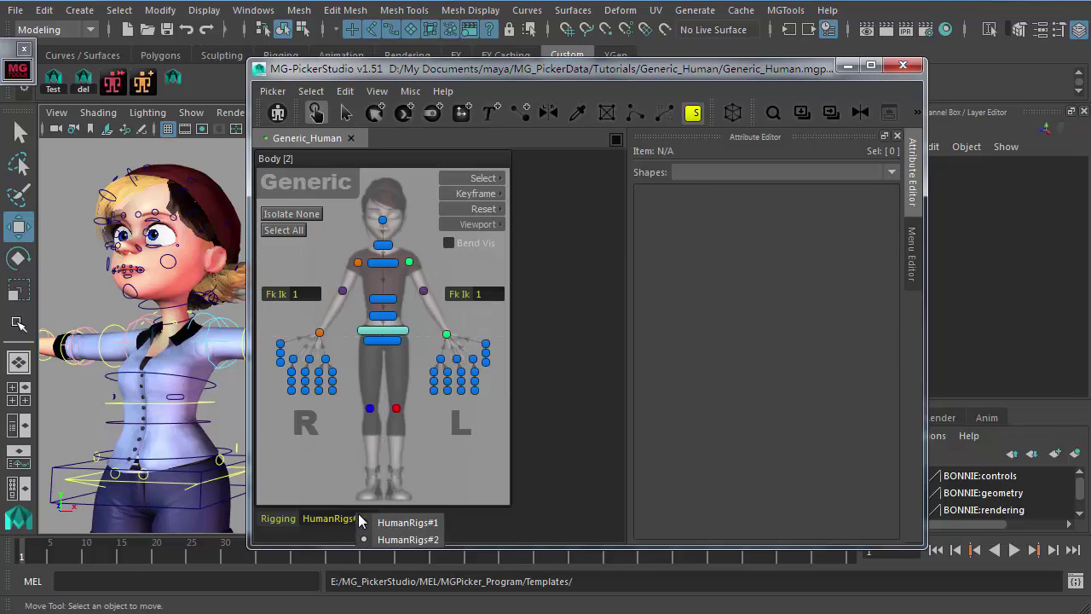
click(381, 529)
click(366, 518)
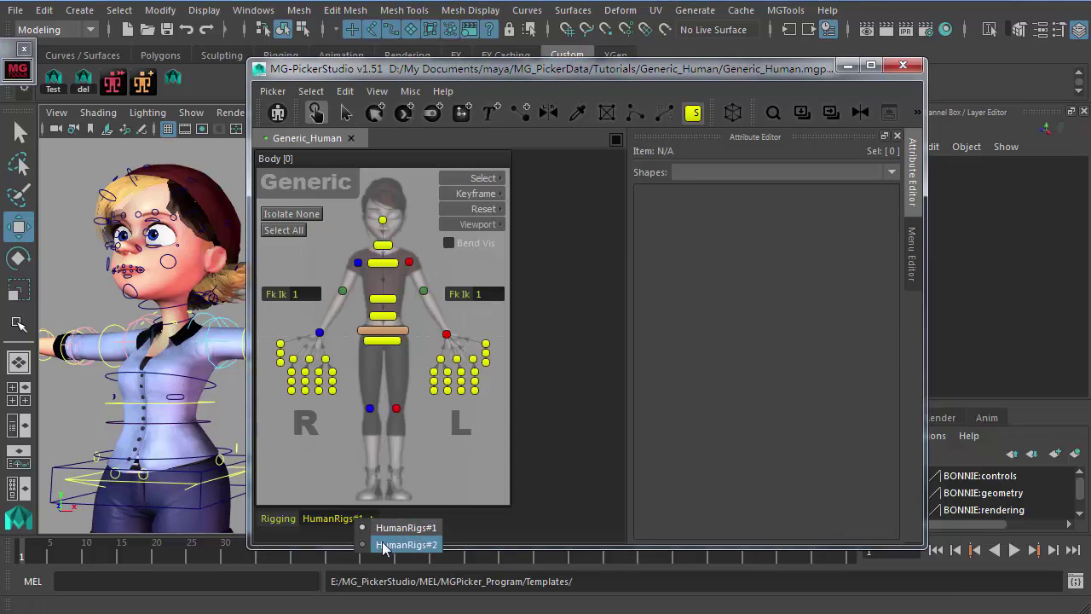
click(408, 539)
click(341, 521)
click(383, 529)
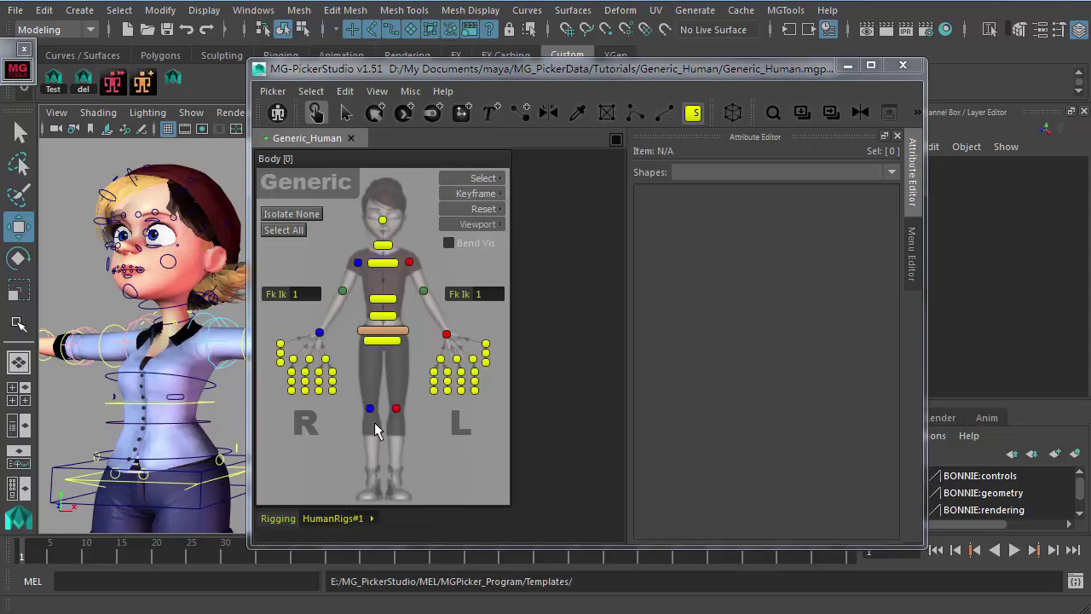
click(341, 521)
click(384, 539)
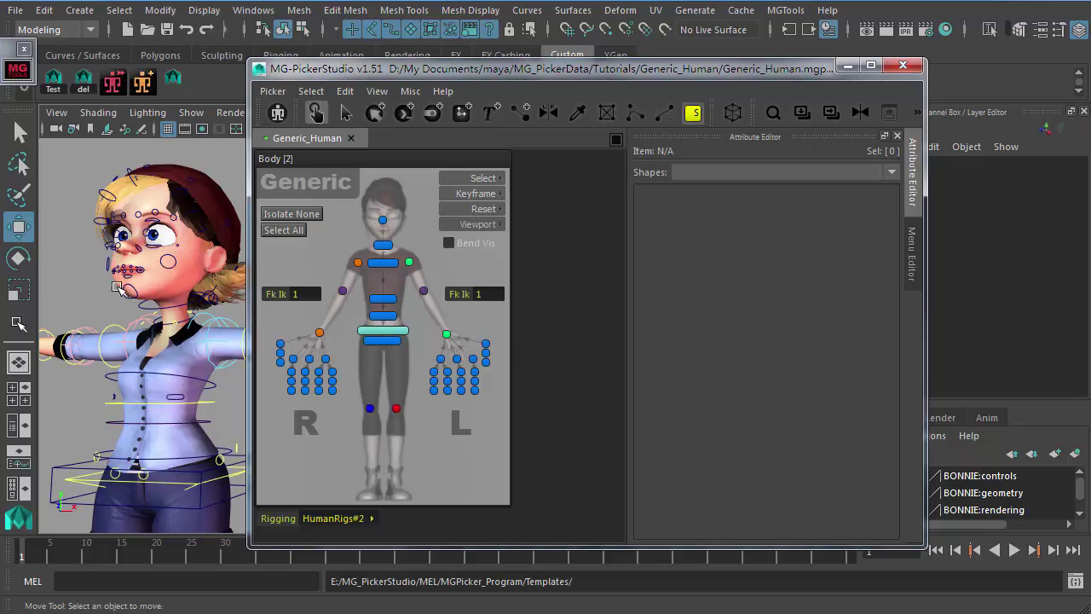
Select the character's head control in the viewport and review the Rigging button's available rig types without changing its value
click(134, 306)
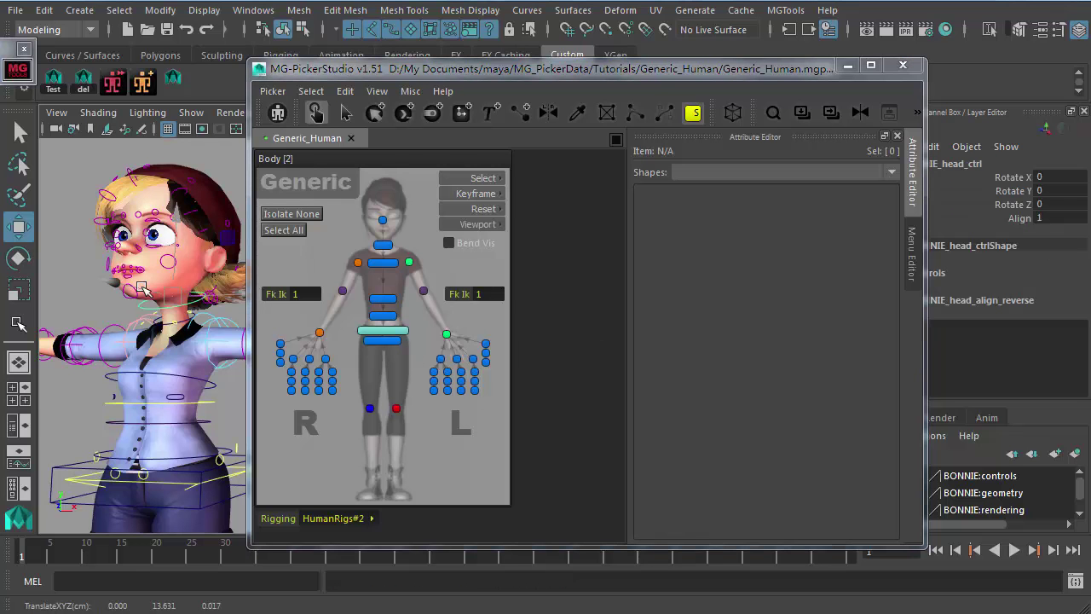
click(341, 518)
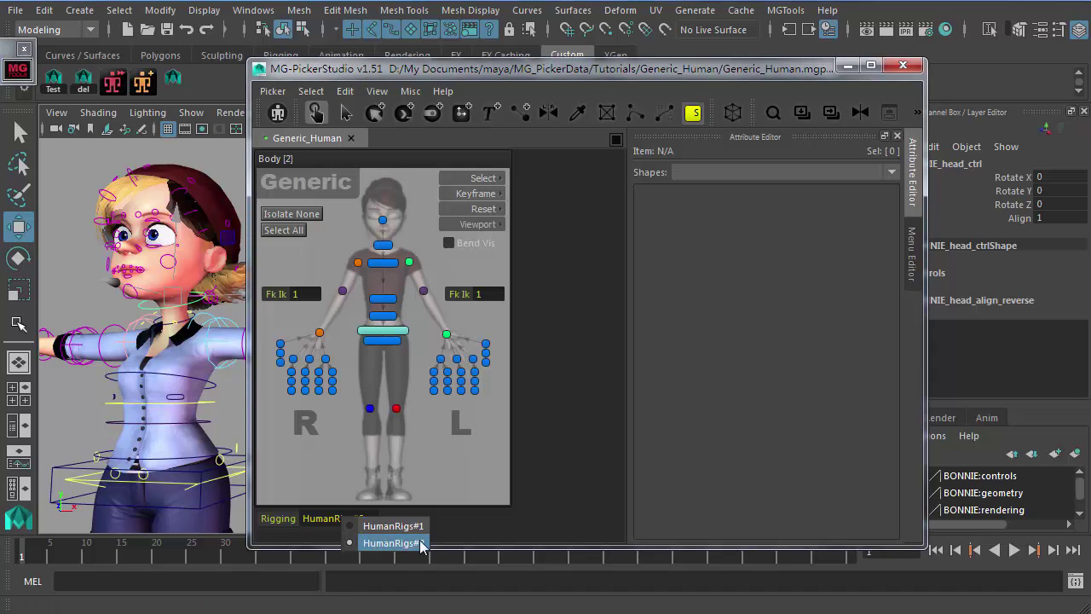
click(730, 456)
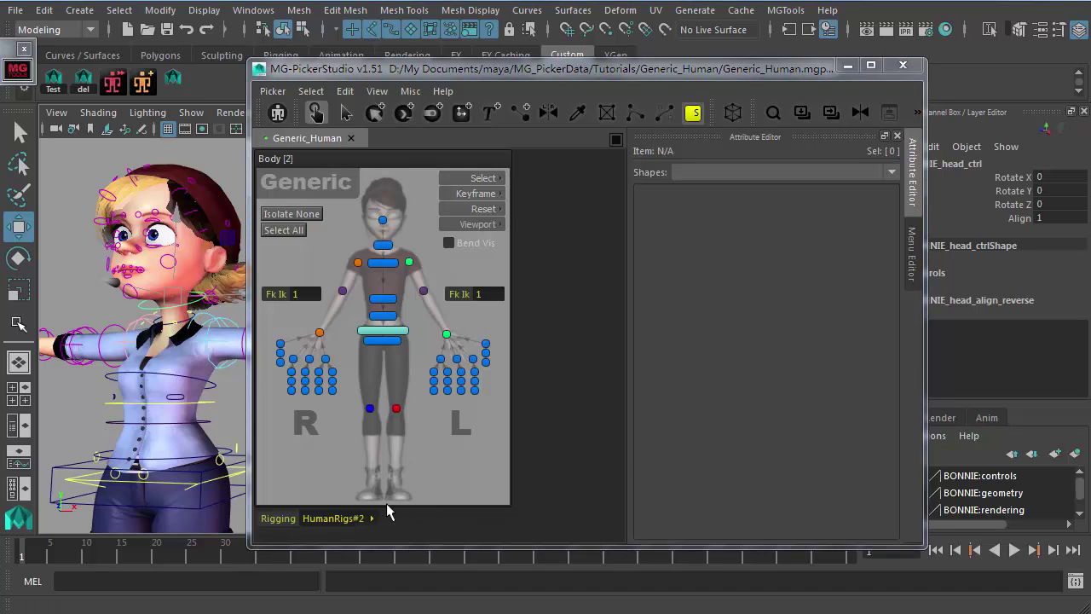
click(341, 517)
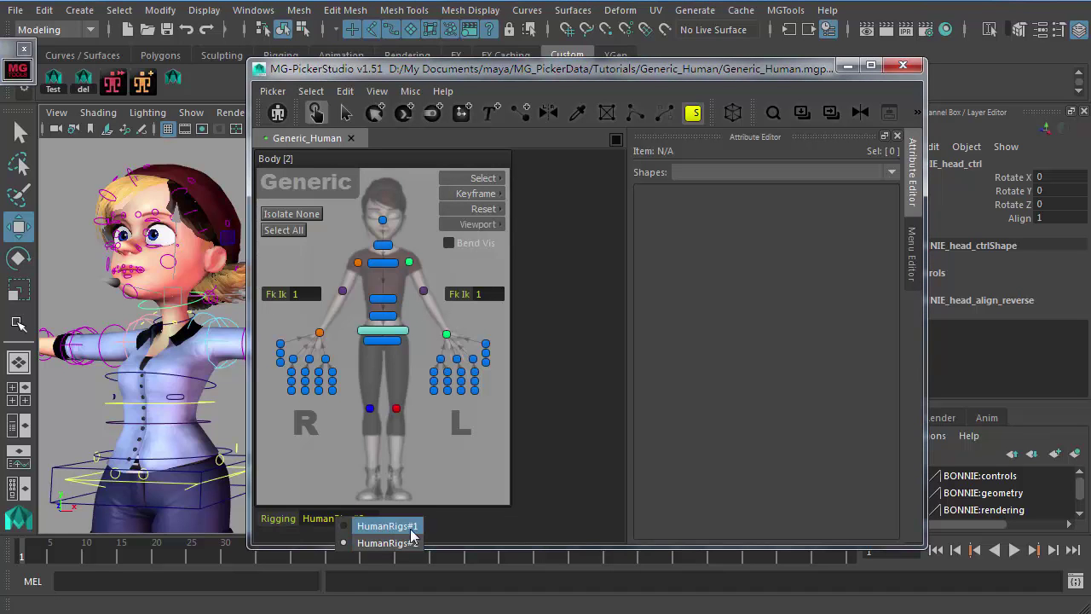
click(684, 451)
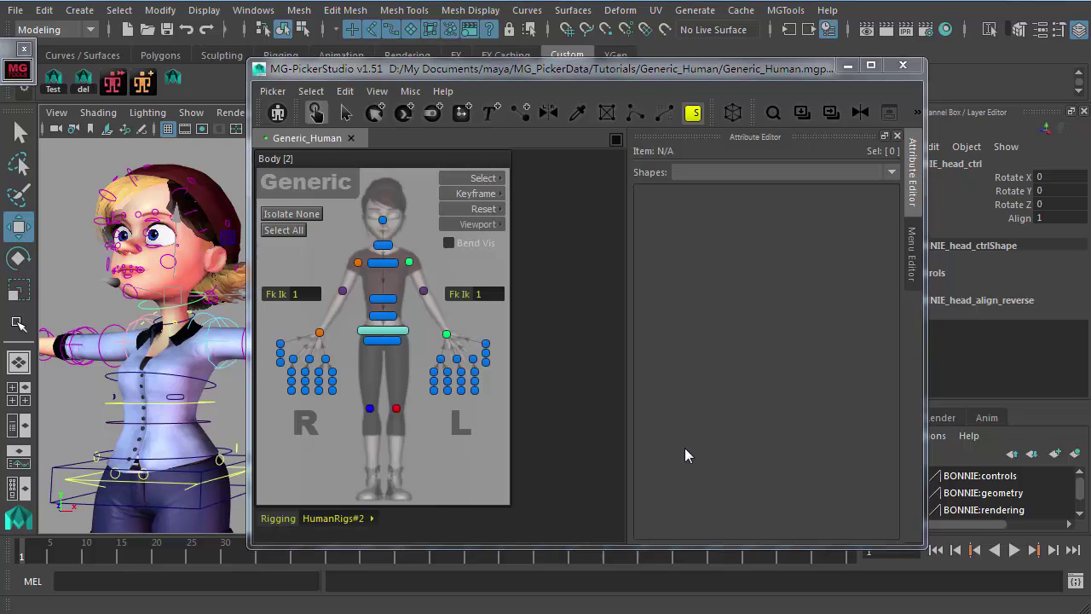
Return to selection mode, inspect the picker's load command in the load and enter command editor, and close it without changes
click(345, 113)
right_click(535, 269)
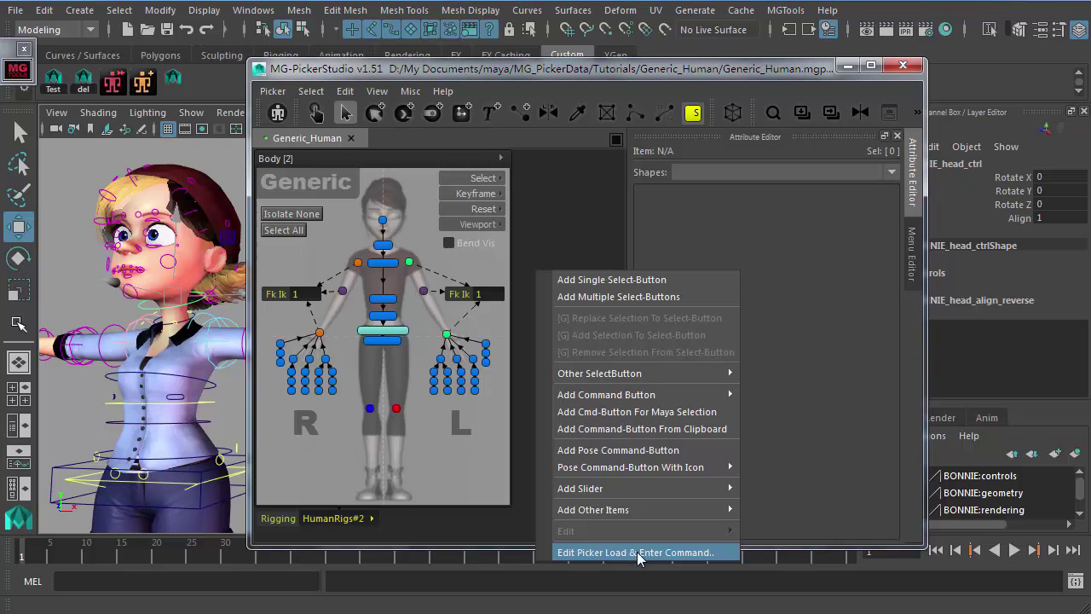
click(576, 549)
key(ctrl+a)
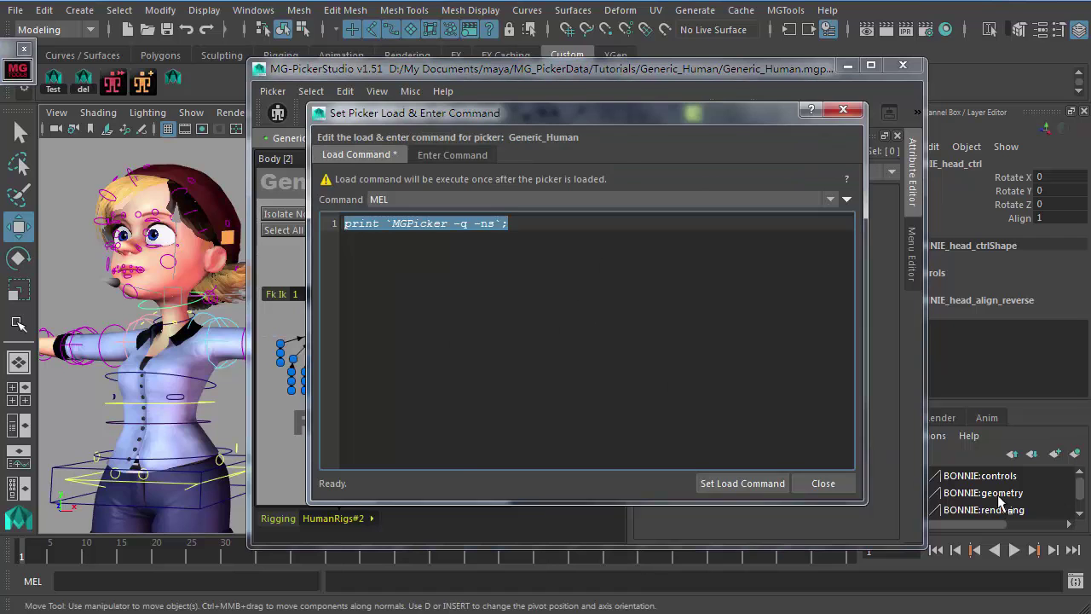
click(825, 483)
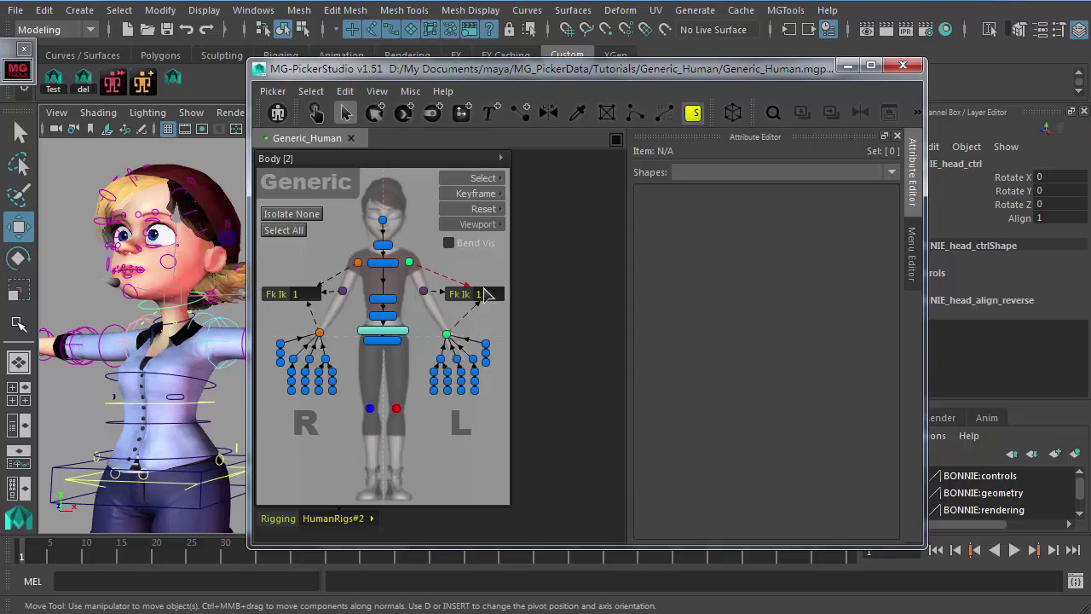
right_click(501, 266)
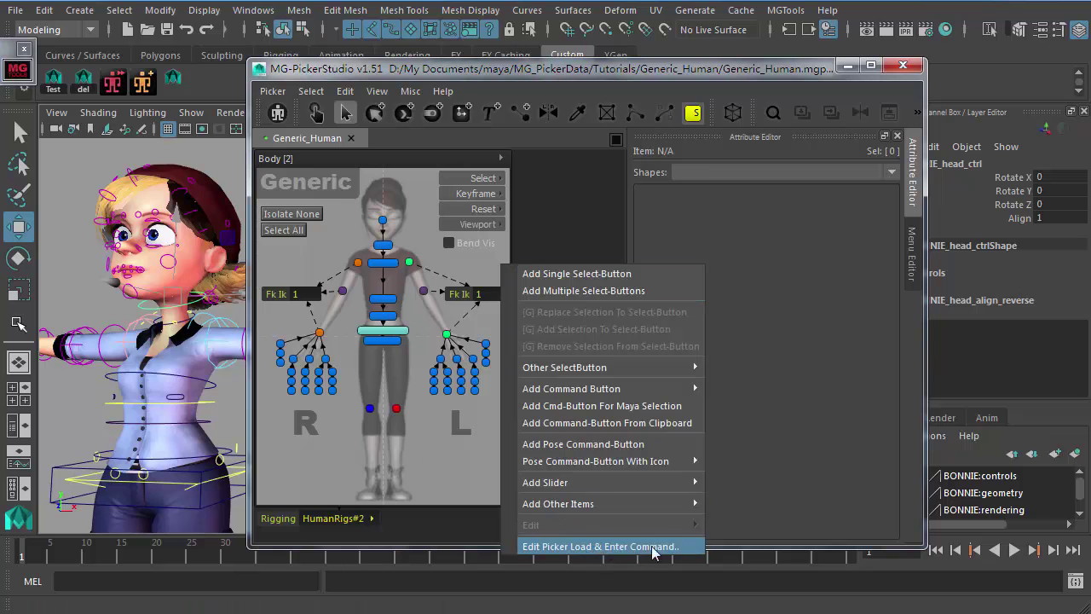
key(Escape)
click(316, 194)
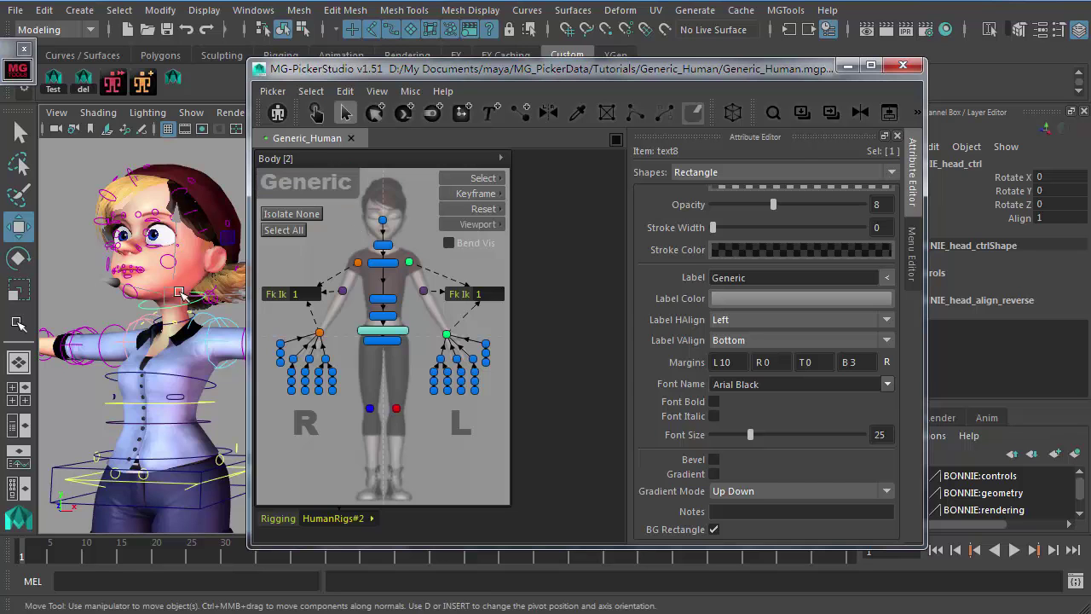
click(387, 188)
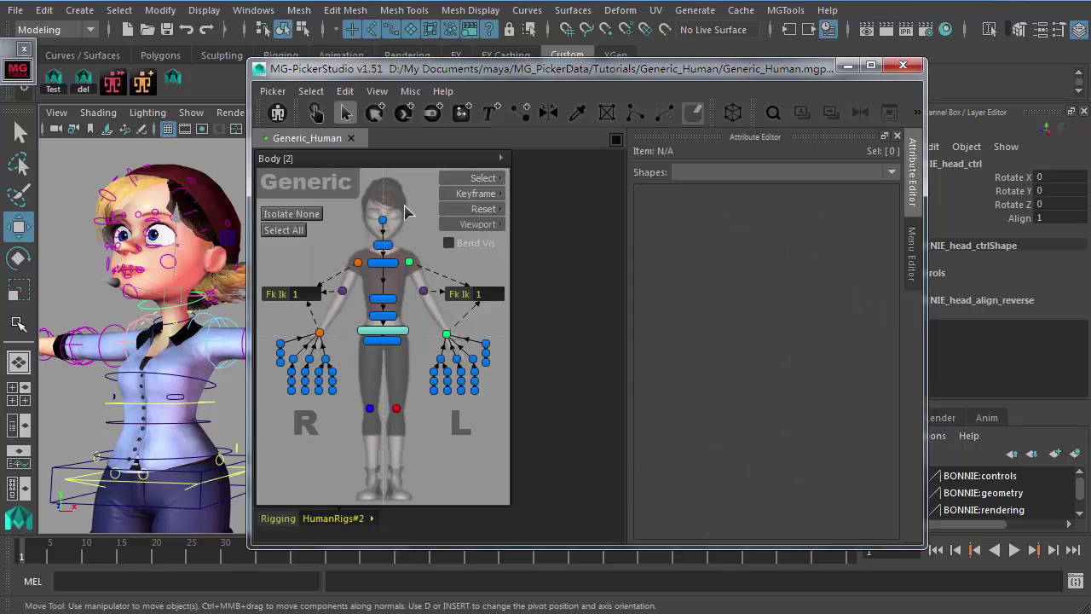
right_click(404, 194)
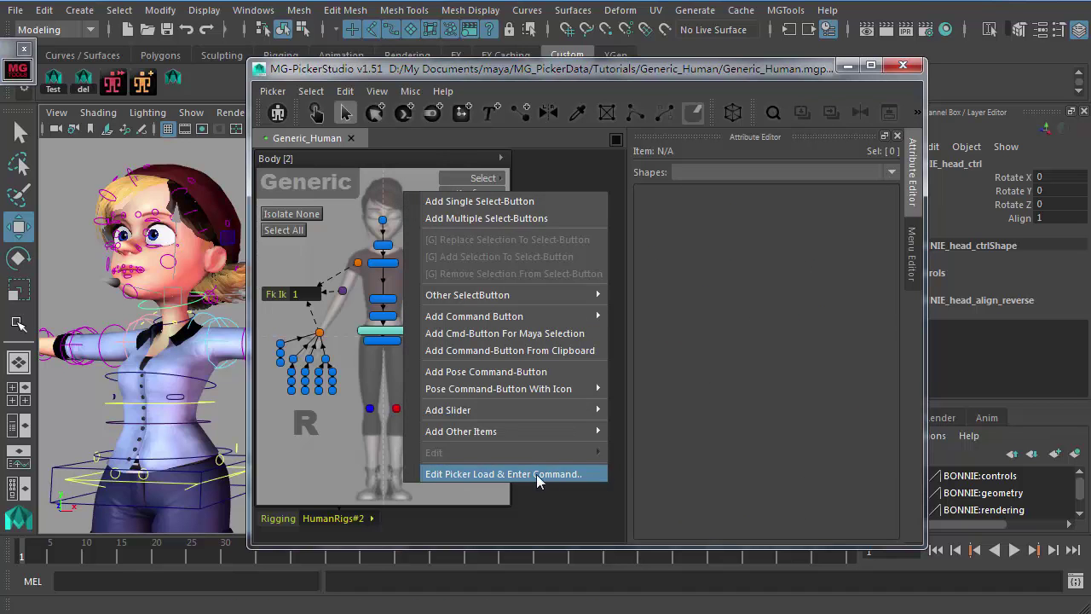
click(793, 446)
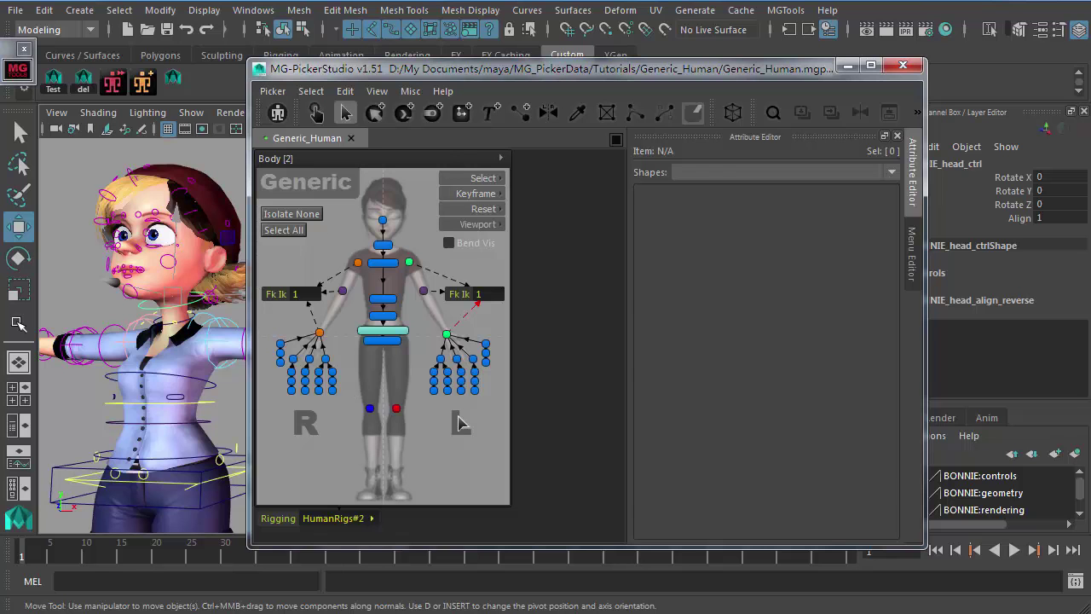
click(354, 498)
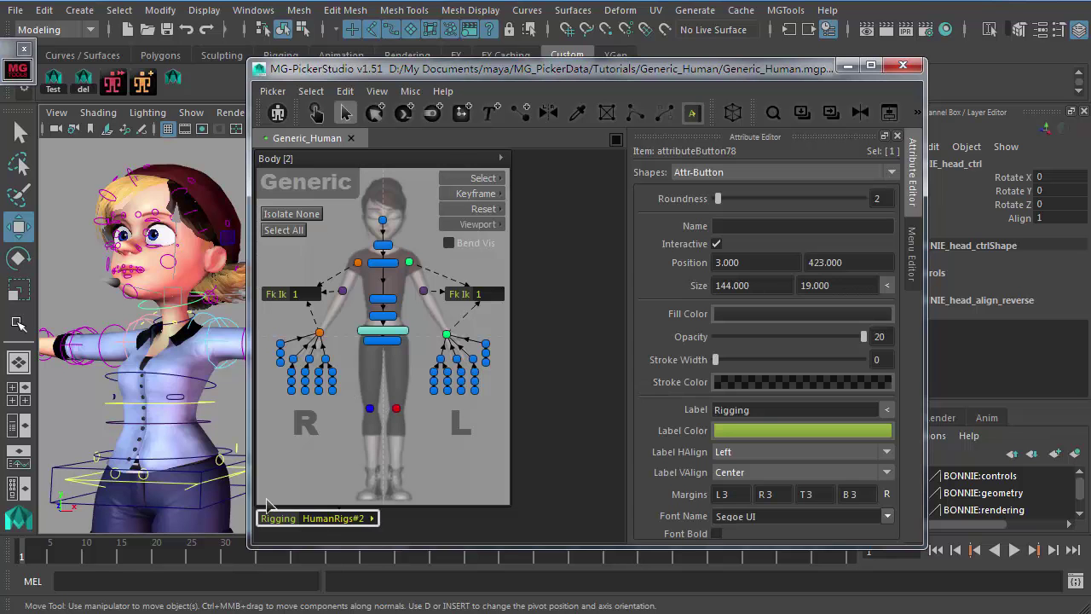
click(421, 521)
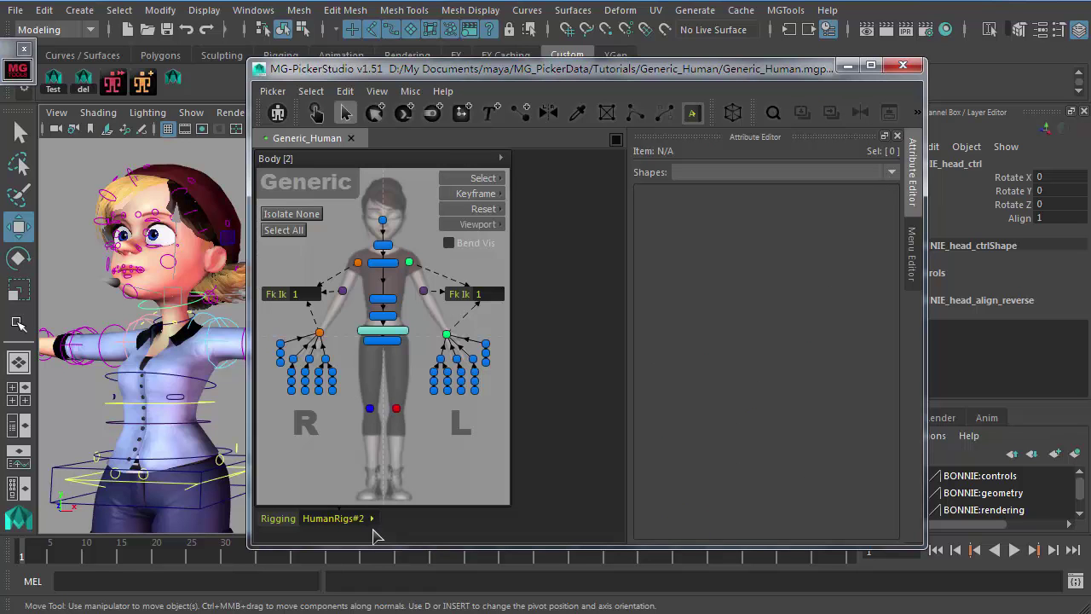
Try moving the Rigging attribute button up onto the lower part of the Body [2] panel, and return it to its place below the panel
click(282, 521)
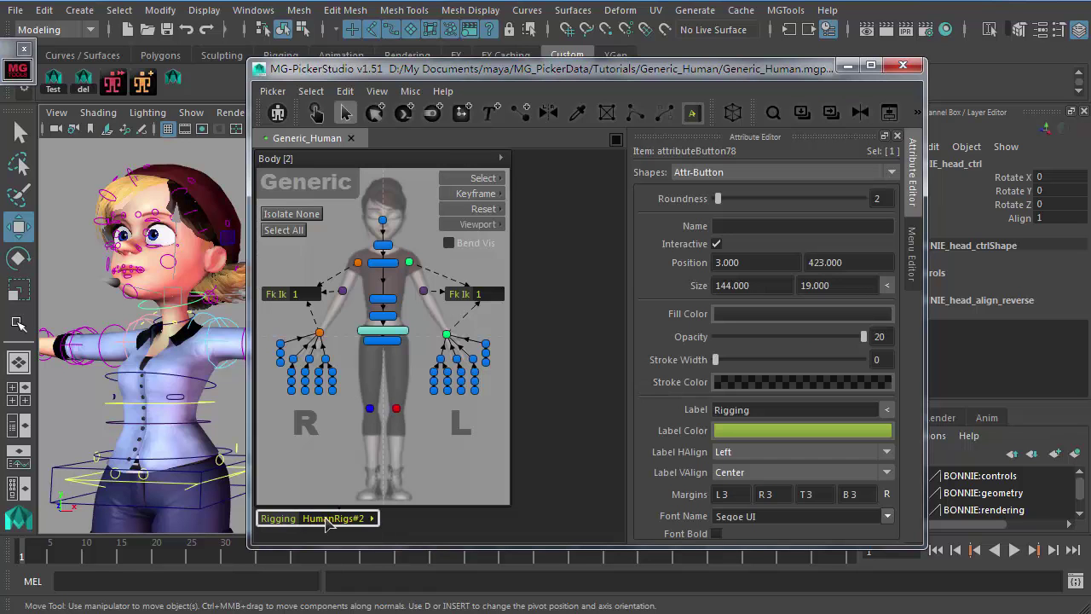
drag(282, 522, 287, 488)
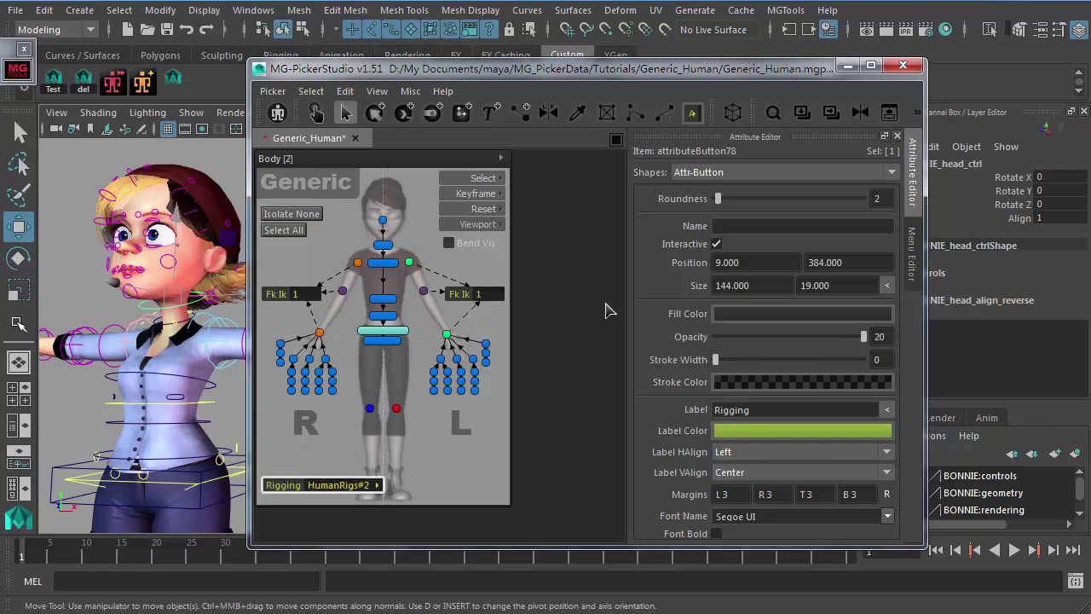
key(Delete)
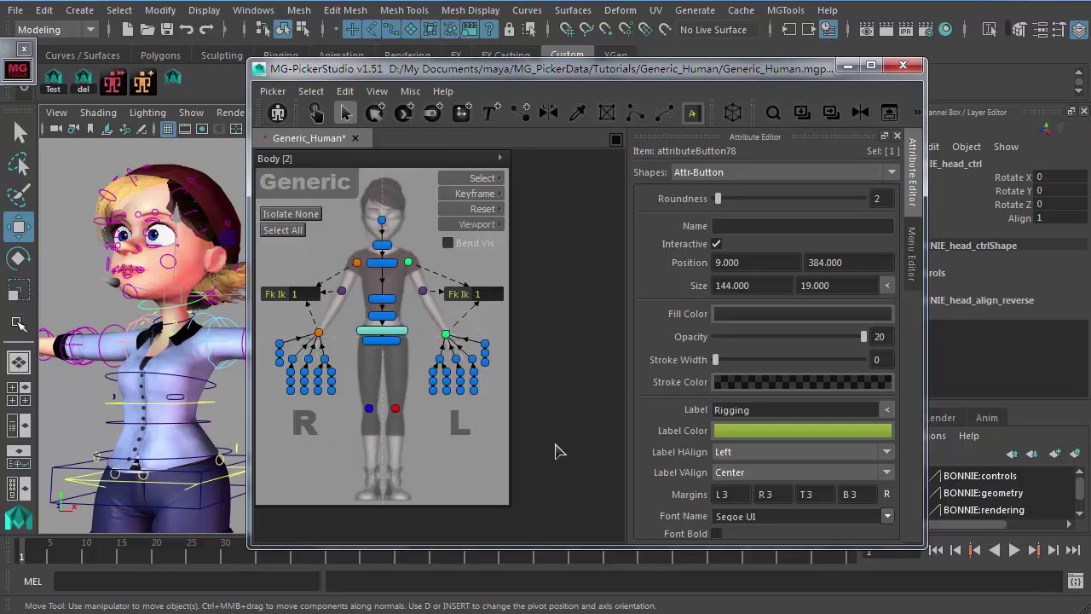
key(ctrl+s)
click(562, 470)
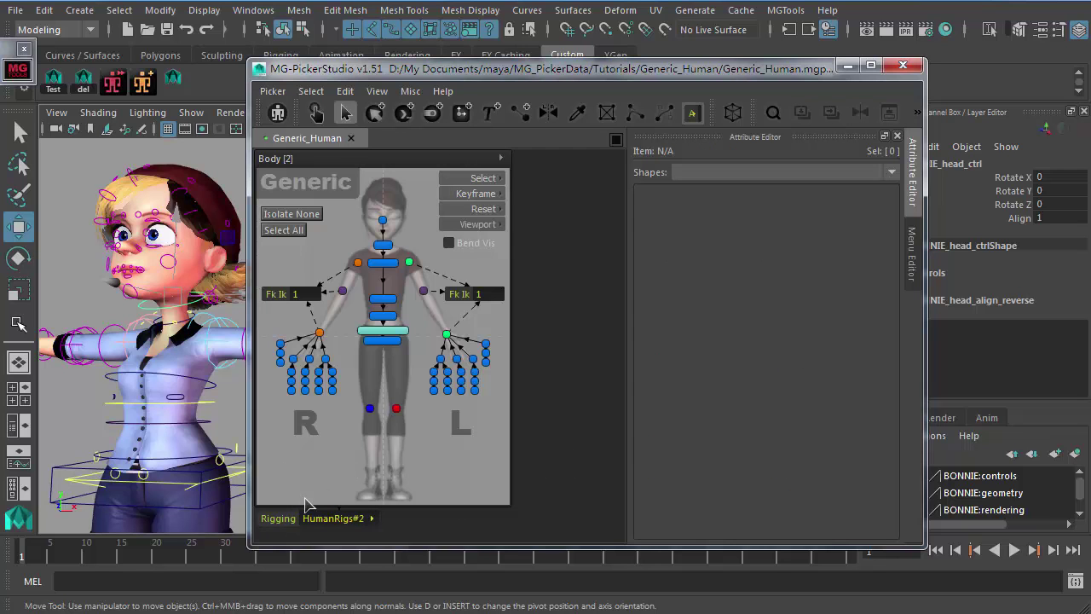
Select the Rigging attribute button below the Body [2] panel
click(286, 520)
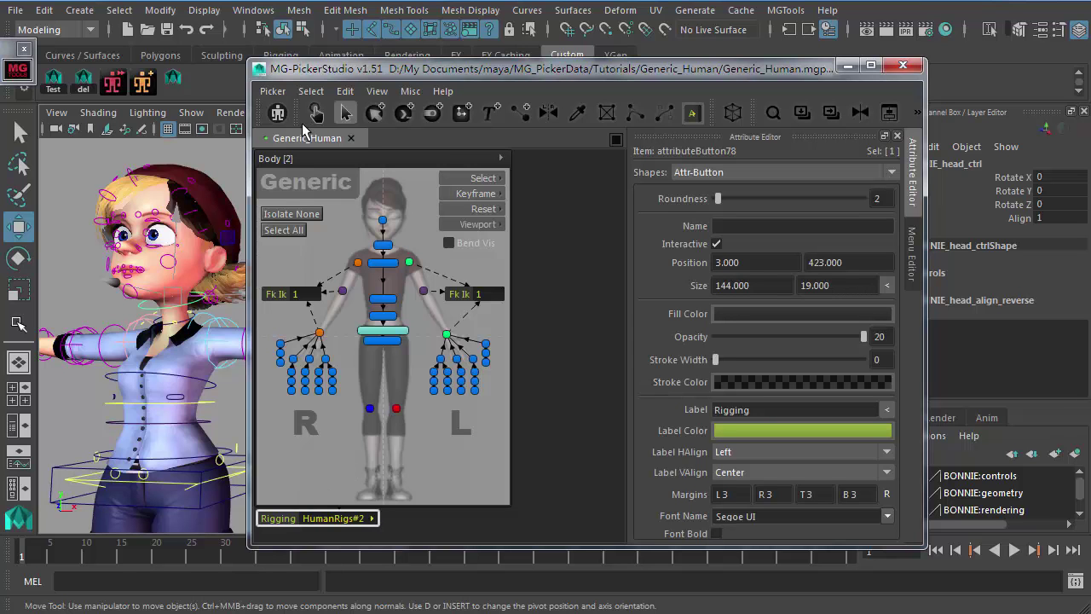